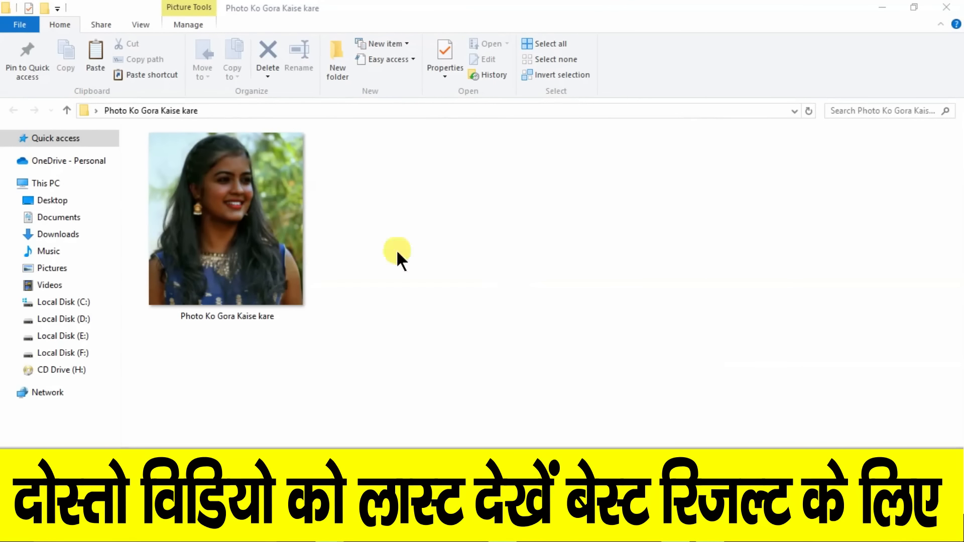
# - Open the image file Photo Ko Gora Kaise kare in Adobe Photoshop
pyautogui.click(235, 217)
pyautogui.moveTo(219, 206); pyautogui.dragTo(538, 299)
pyautogui.click(324, 71)
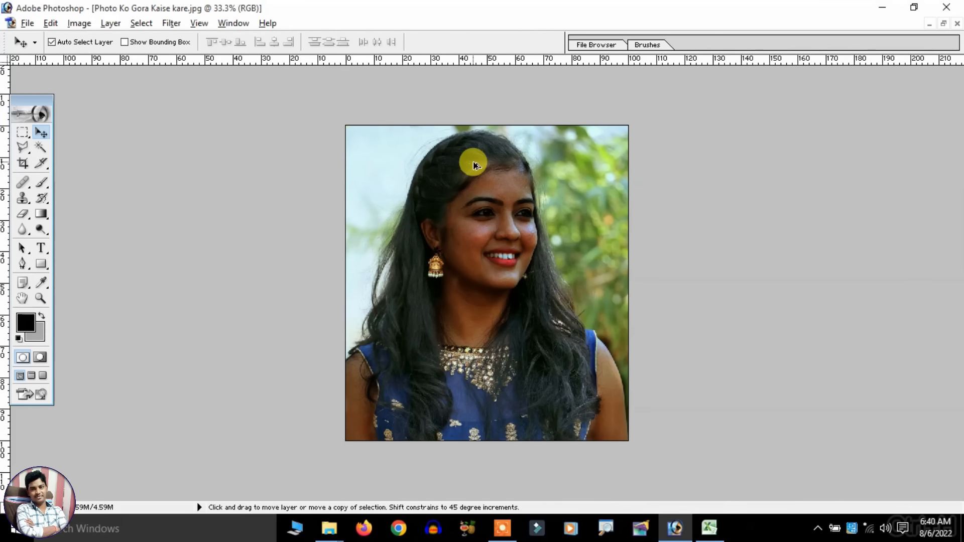
pyautogui.scroll(3, 475, 166)
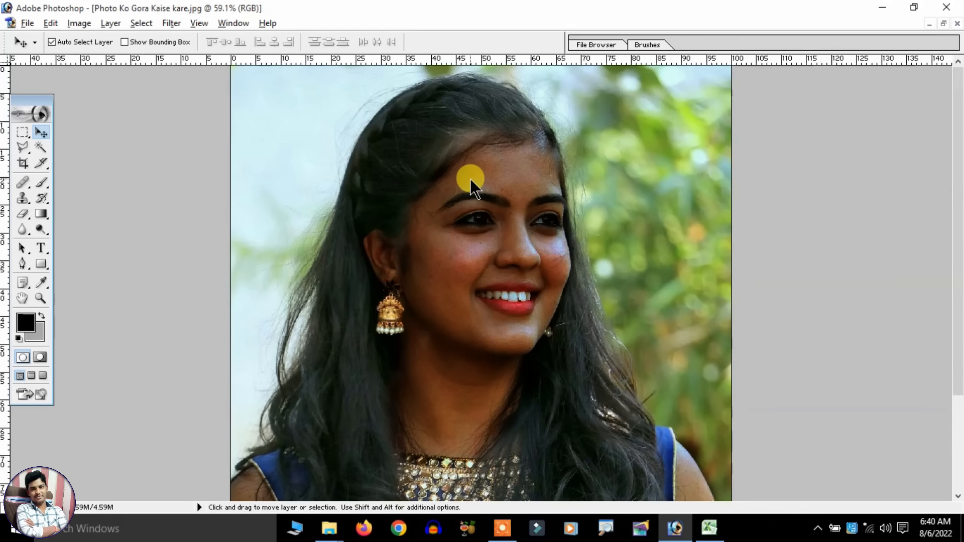
pyautogui.scroll(-2, 470, 178)
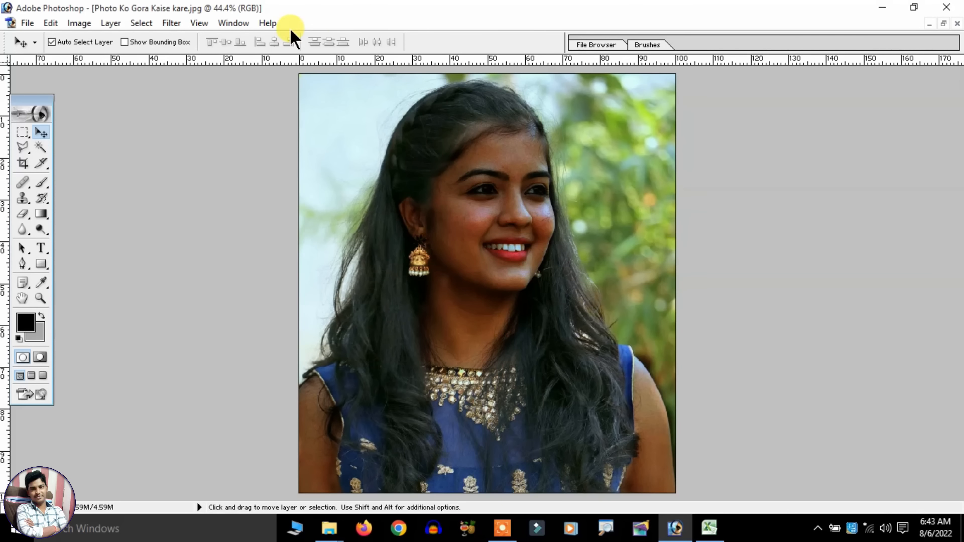
# - Duplicate the Background layer with the layer list shown, and hide the original Background layer
pyautogui.click(237, 26)
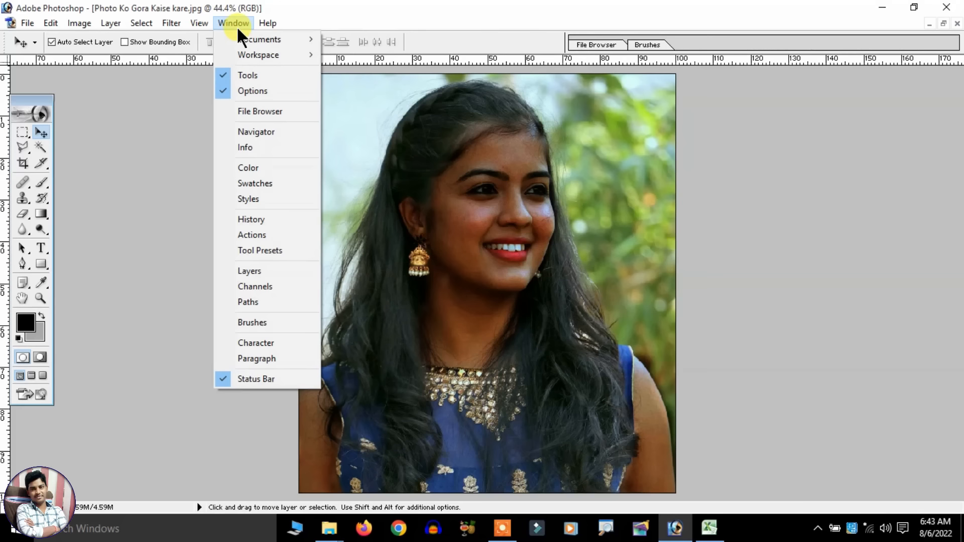
pyautogui.click(269, 267)
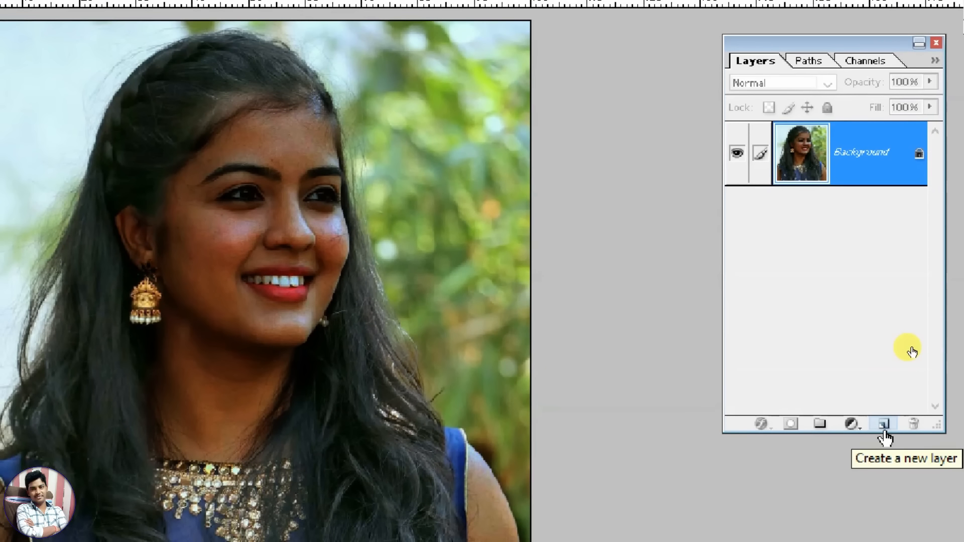
pyautogui.moveTo(853, 149); pyautogui.dragTo(887, 424)
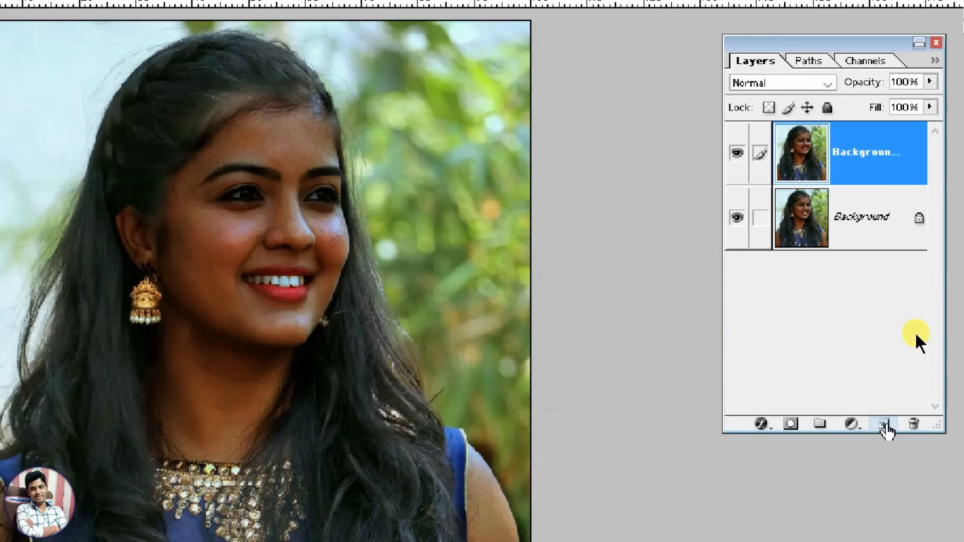
pyautogui.doubleClick(845, 156)
pyautogui.click(867, 162)
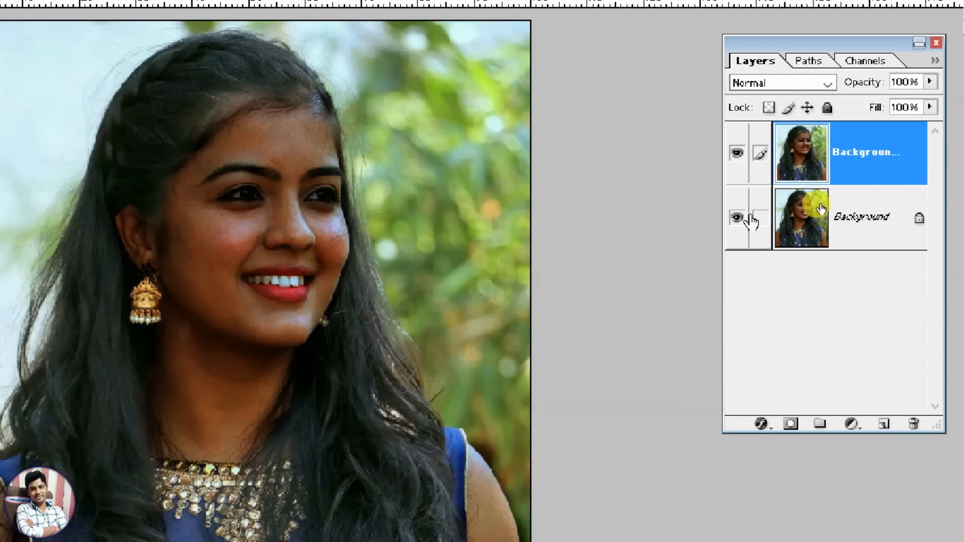
pyautogui.click(735, 221)
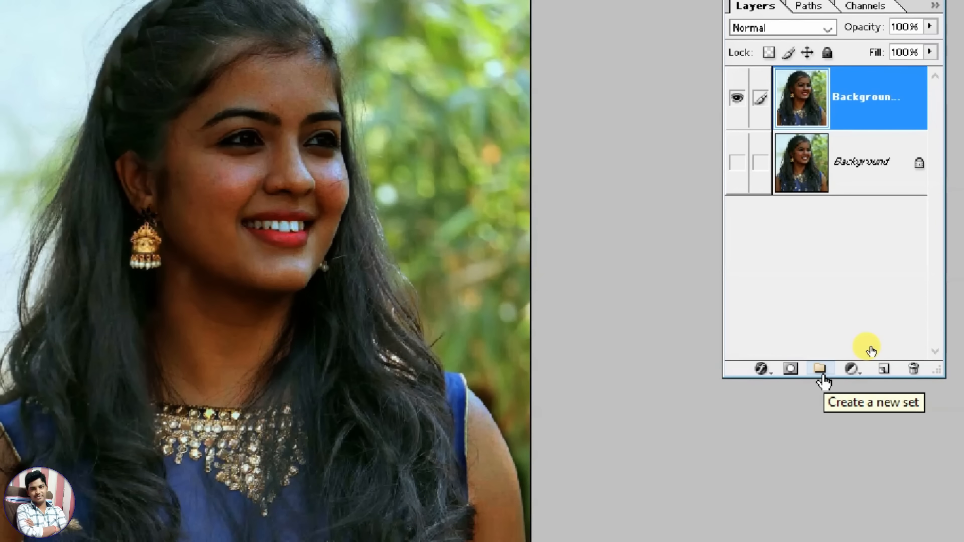
# - Create a new layer set and move the Background copy layer into it, leaving the original Background hidden
pyautogui.click(821, 374)
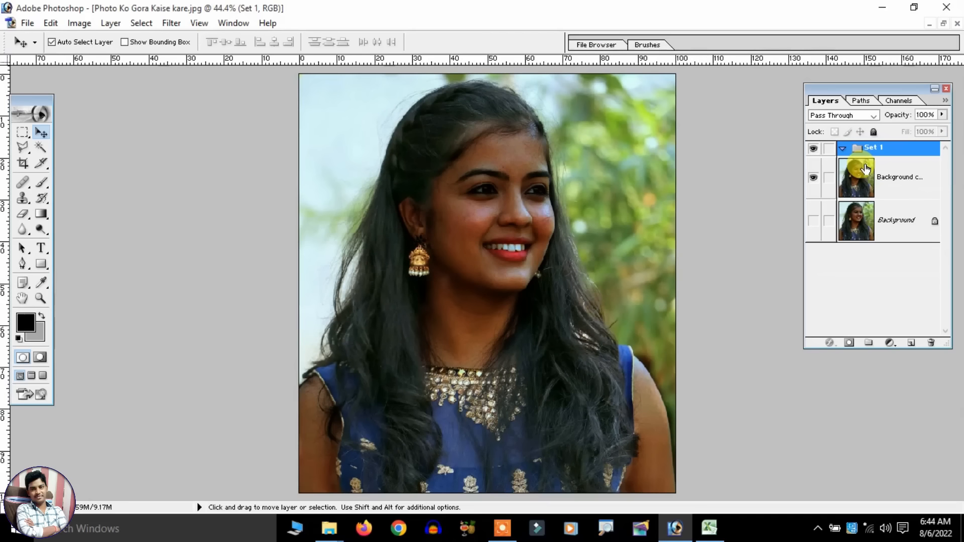
pyautogui.moveTo(855, 172); pyautogui.dragTo(855, 153)
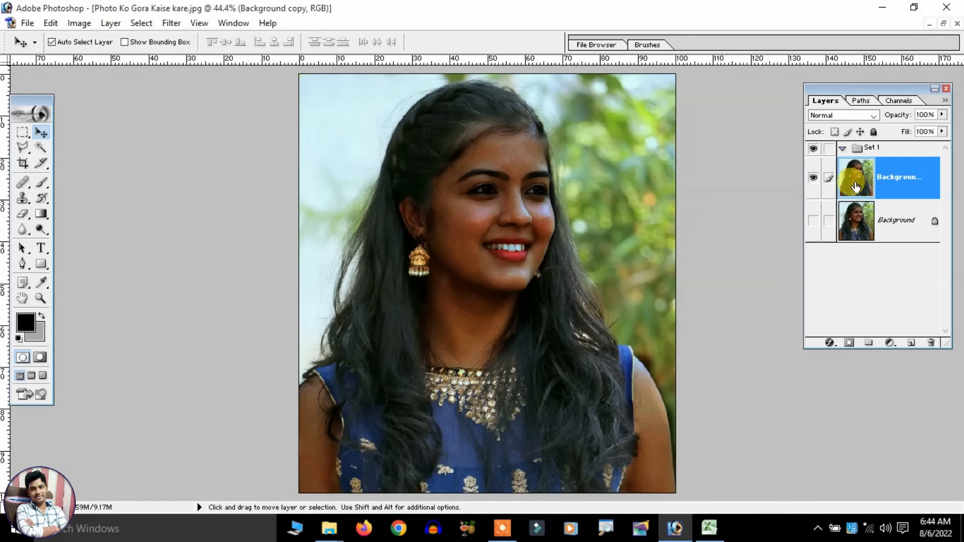
pyautogui.moveTo(855, 187); pyautogui.dragTo(856, 155)
pyautogui.click(813, 221)
pyautogui.click(842, 149)
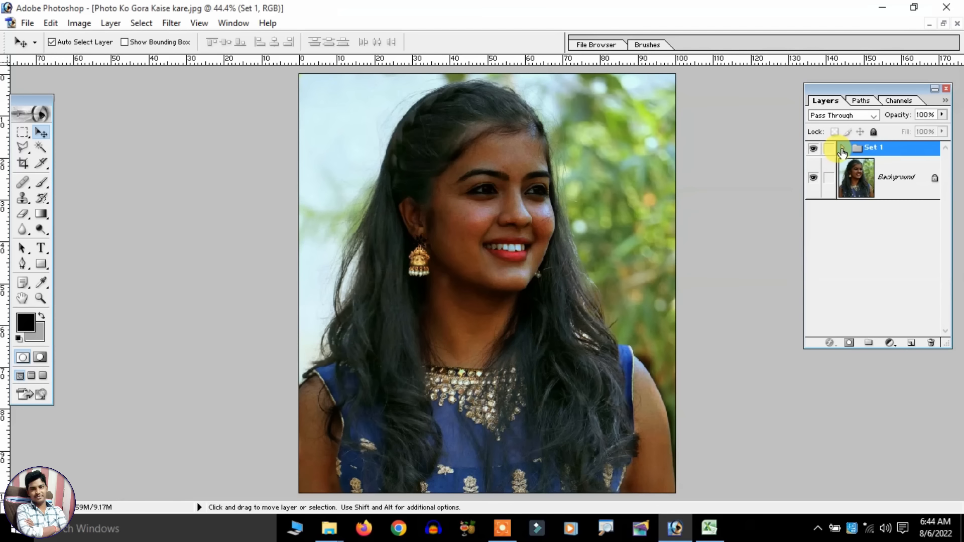
pyautogui.click(842, 148)
pyautogui.click(842, 148)
pyautogui.click(842, 148)
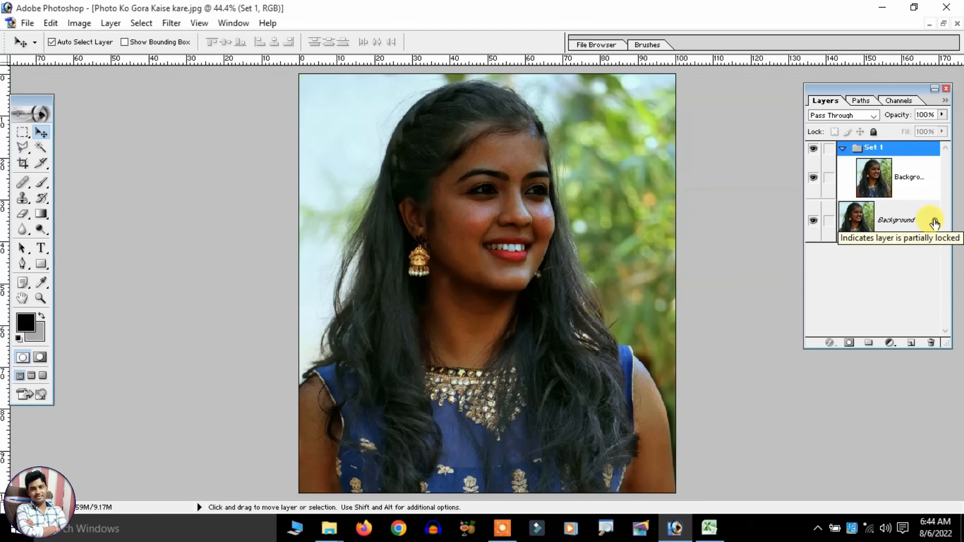
pyautogui.click(812, 224)
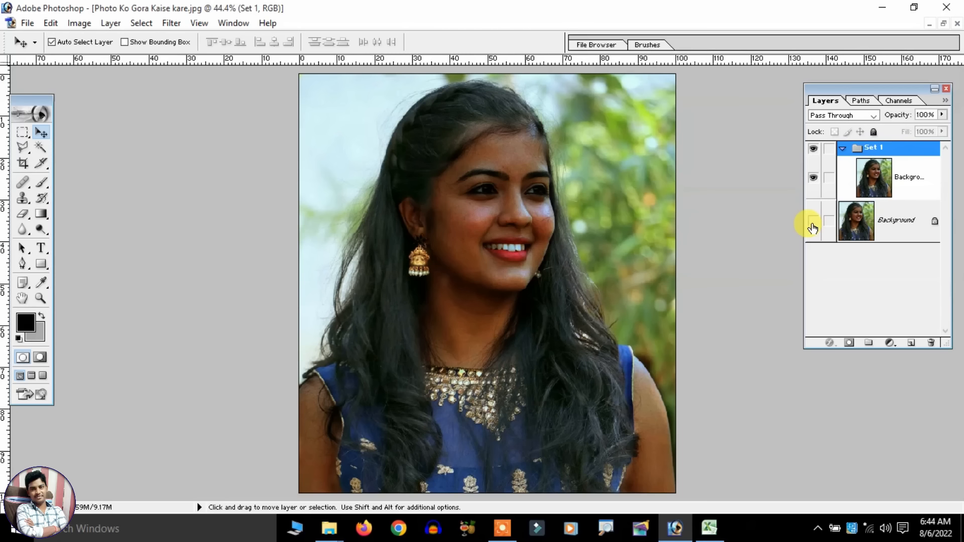
# - Add a Solid Color fill layer in pale cream FCF7C3 above the Background copy and invert its layer mask to black
pyautogui.click(892, 186)
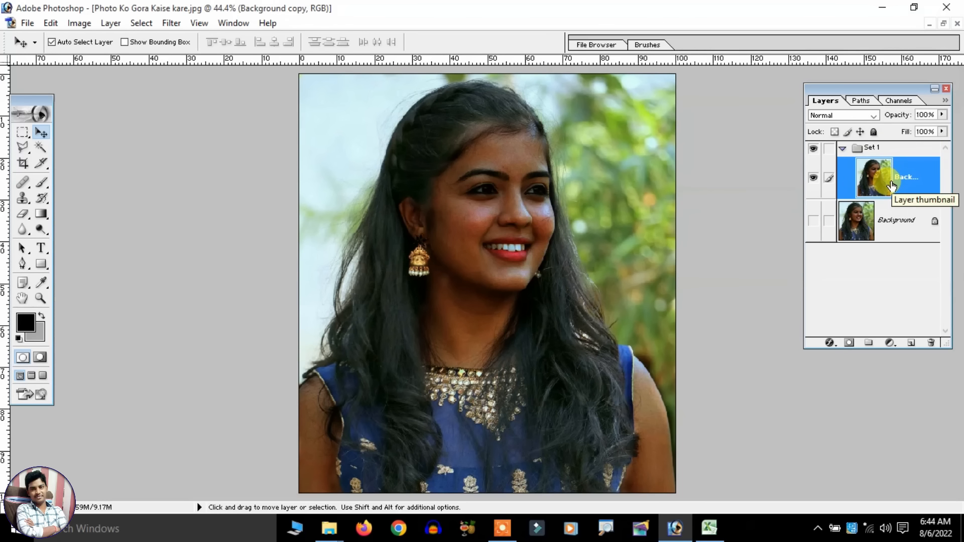
pyautogui.click(891, 343)
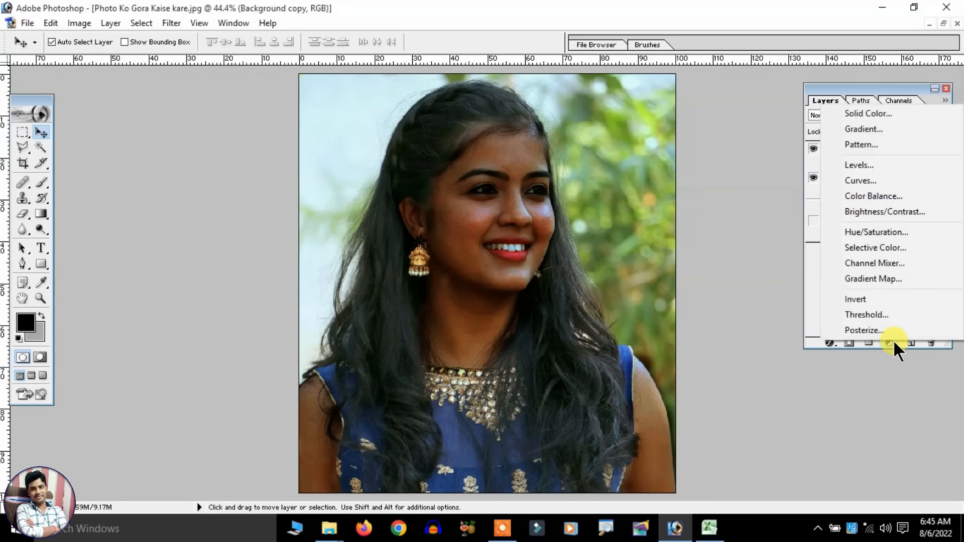
pyautogui.click(894, 114)
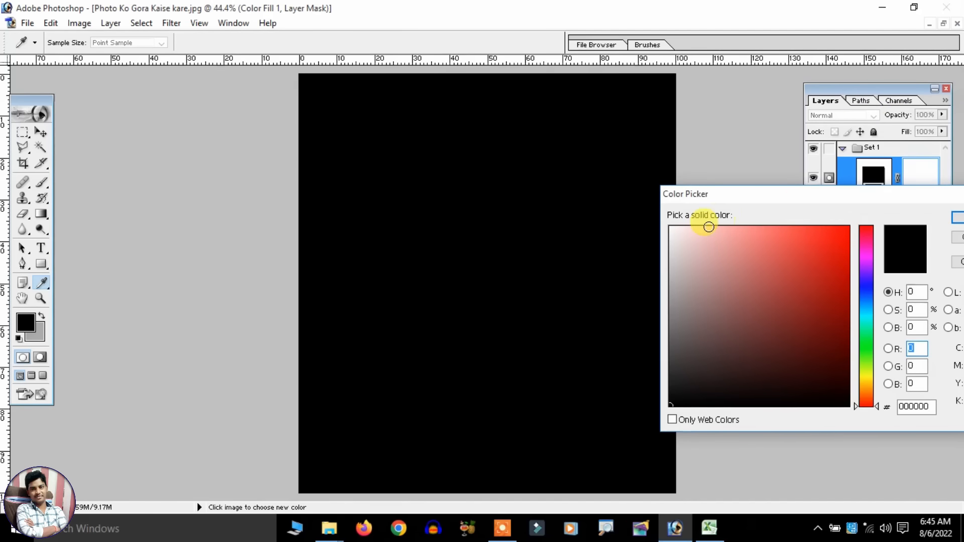
pyautogui.moveTo(706, 231); pyautogui.dragTo(682, 228)
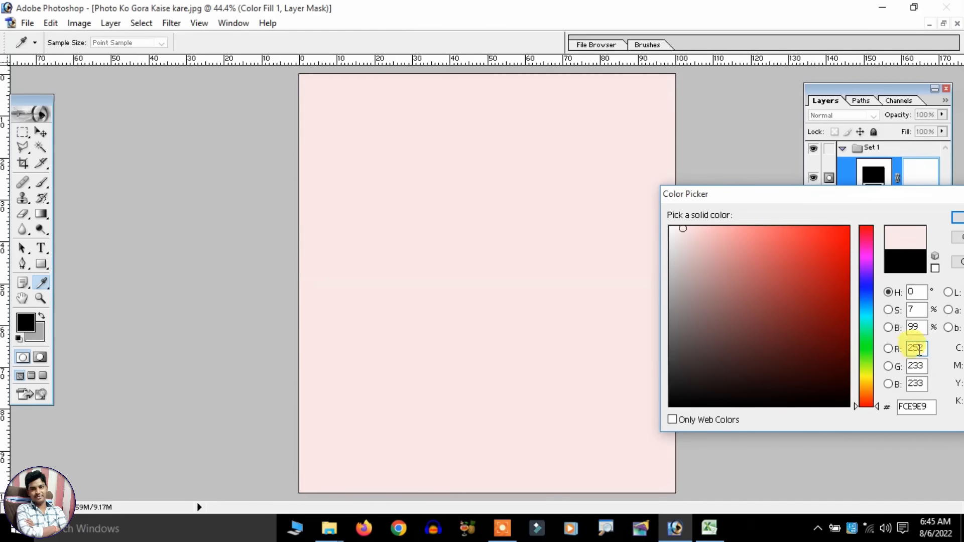
pyautogui.write('2')
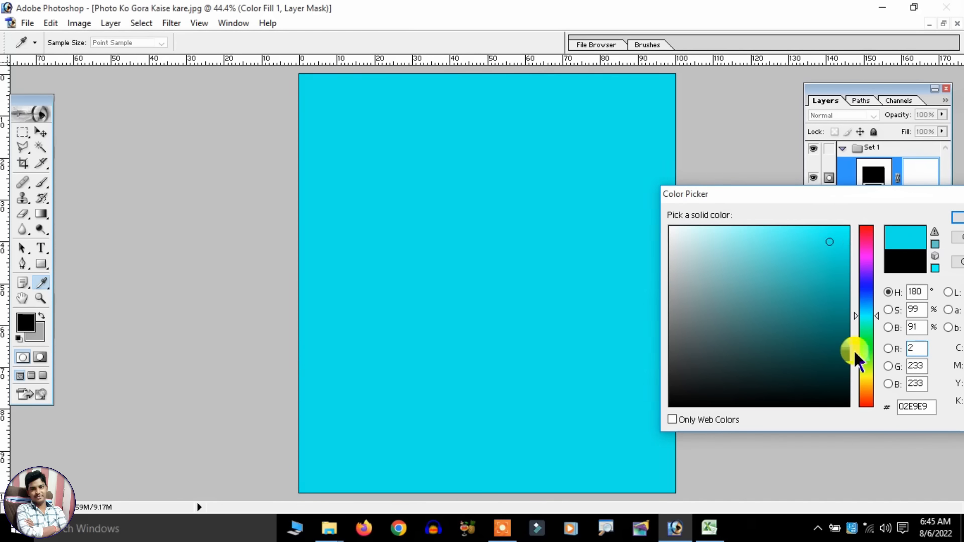
pyautogui.write('54')
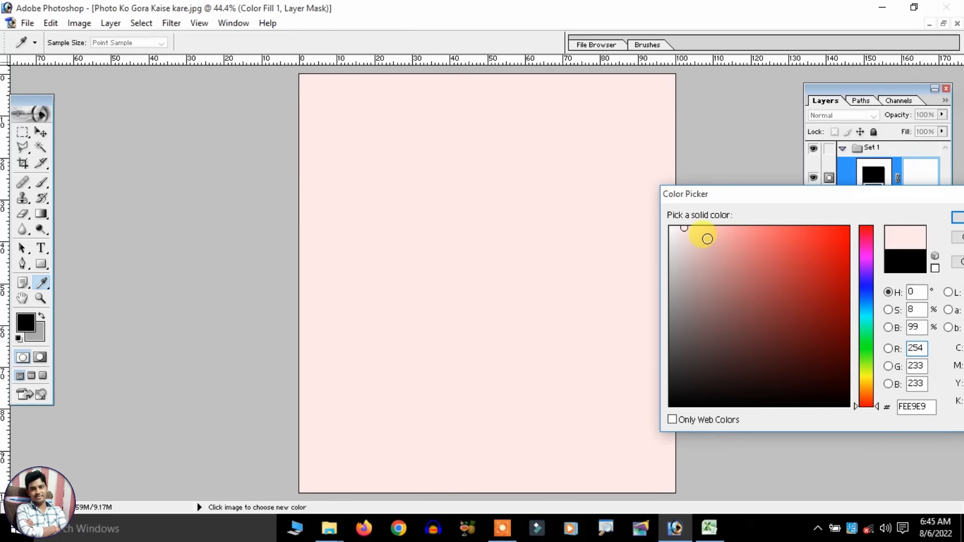
pyautogui.click(864, 374)
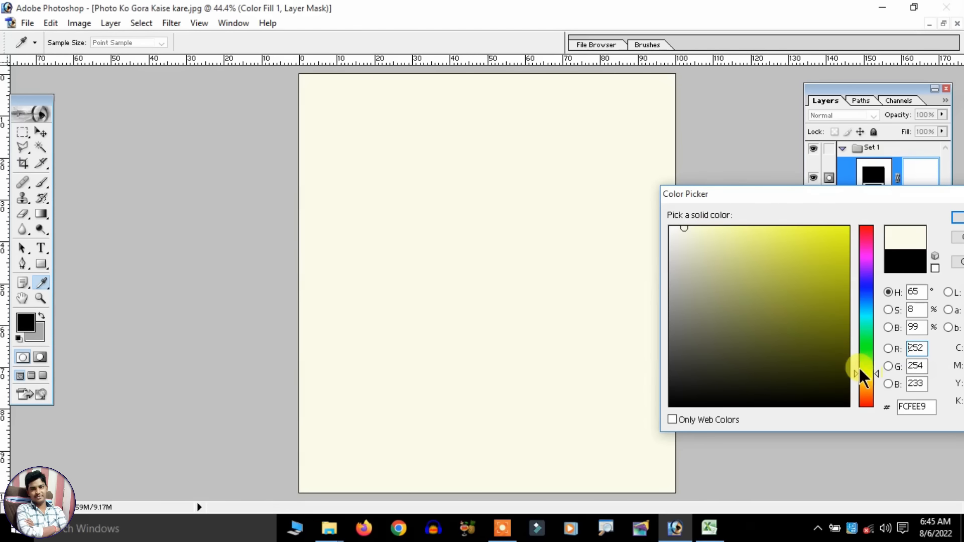
pyautogui.moveTo(693, 240); pyautogui.dragTo(710, 228)
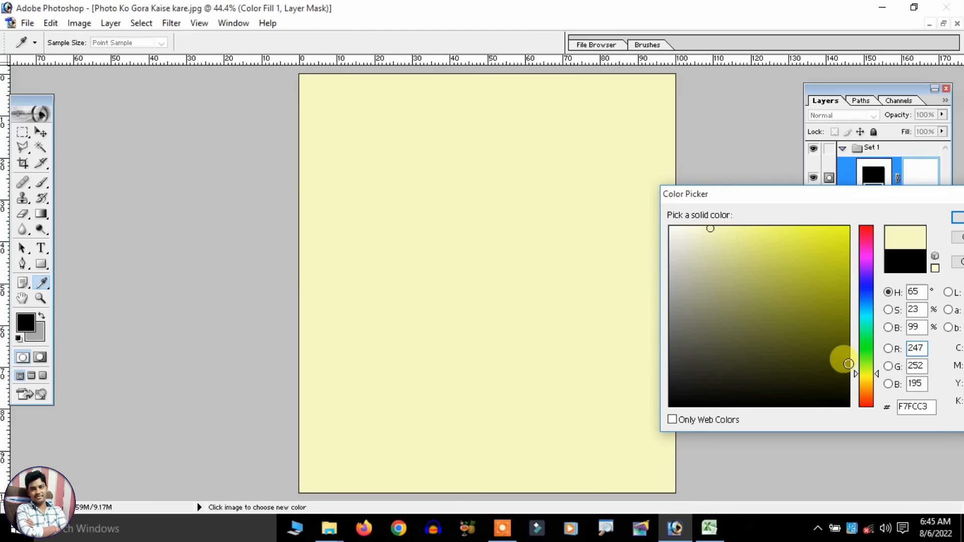
pyautogui.click(864, 379)
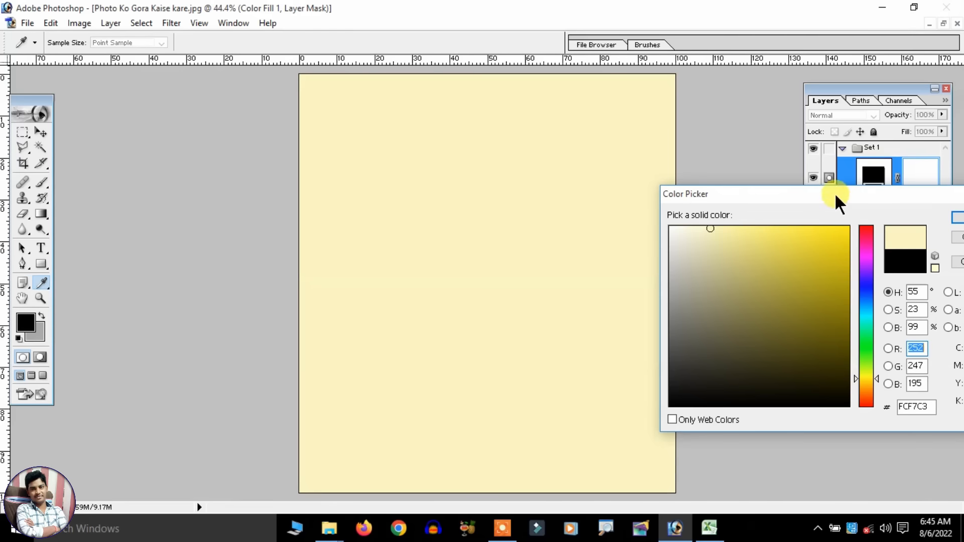
pyautogui.moveTo(834, 194); pyautogui.dragTo(722, 157)
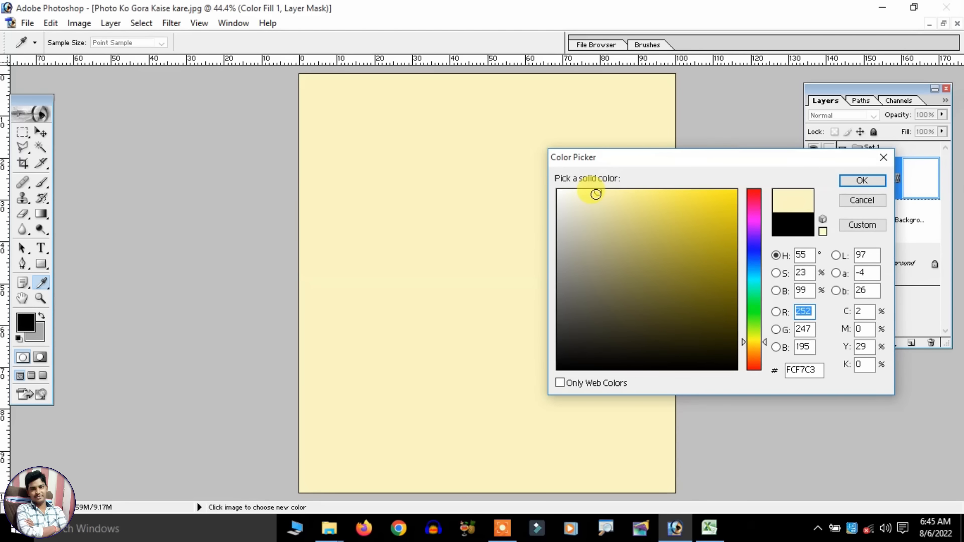
pyautogui.click(860, 179)
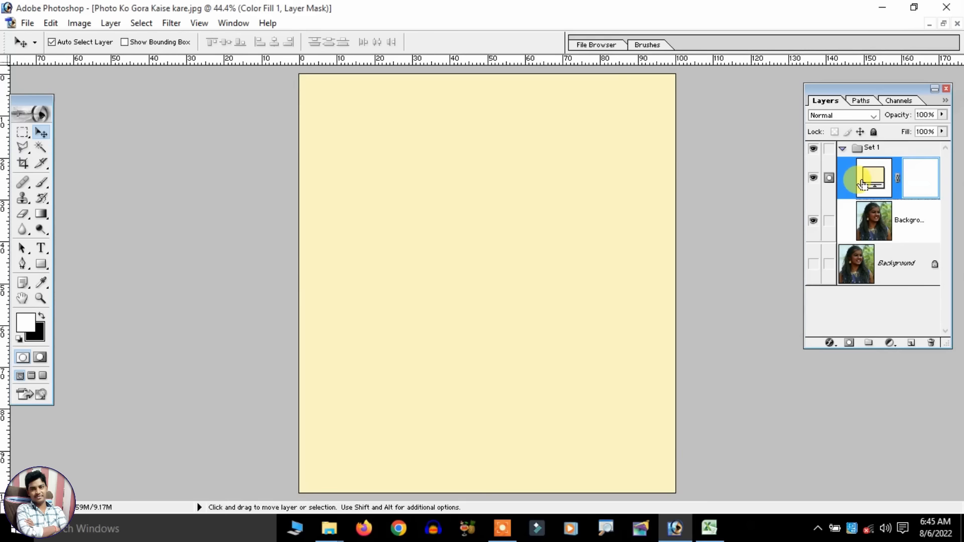
pyautogui.hotkey('ctrl', 'i')
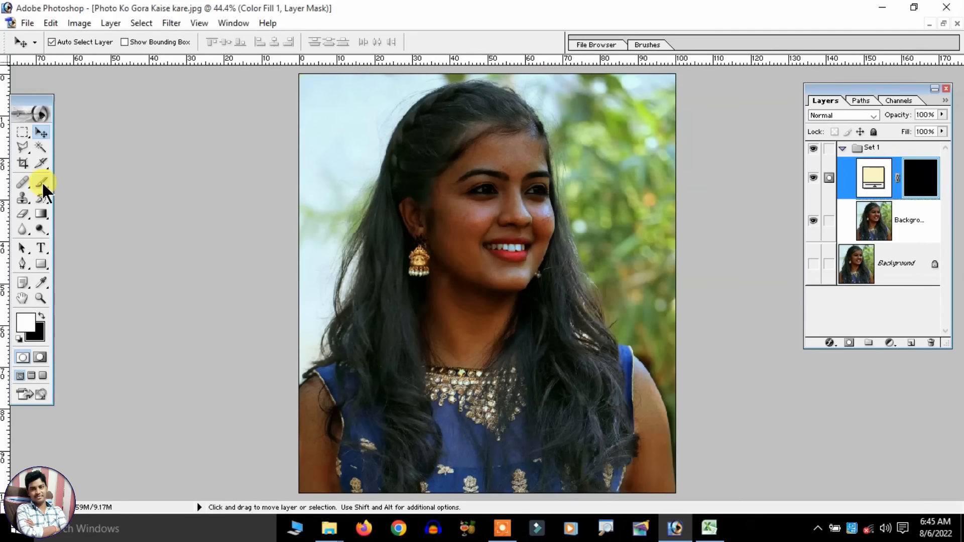
# - Choose the Brush tool with a soft round tip and set its diameter to 86 px
pyautogui.click(41, 182)
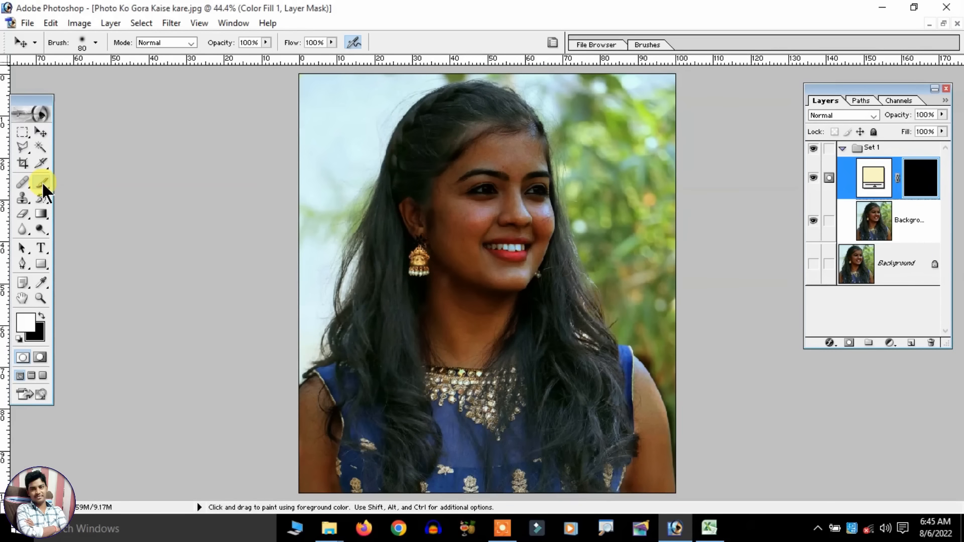
pyautogui.click(94, 43)
pyautogui.moveTo(153, 126)
pyautogui.mouseDown()
pyautogui.moveTo(152, 152)
pyautogui.moveTo(152, 143)
pyautogui.mouseUp()
pyautogui.click(154, 200)
pyautogui.click(154, 200)
pyautogui.click(155, 201)
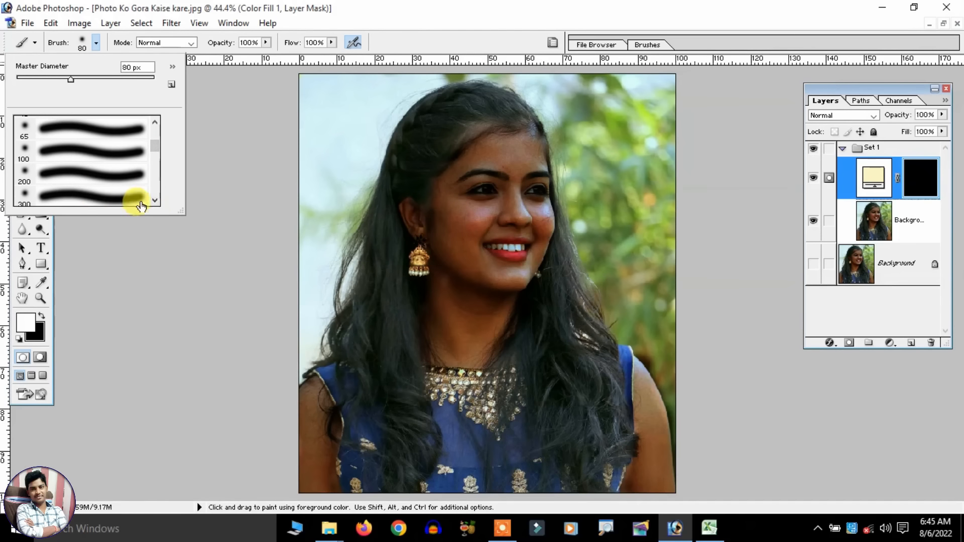
pyautogui.click(155, 200)
pyautogui.click(78, 187)
pyautogui.moveTo(79, 77)
pyautogui.mouseDown()
pyautogui.moveTo(51, 76)
pyautogui.moveTo(59, 79)
pyautogui.mouseUp()
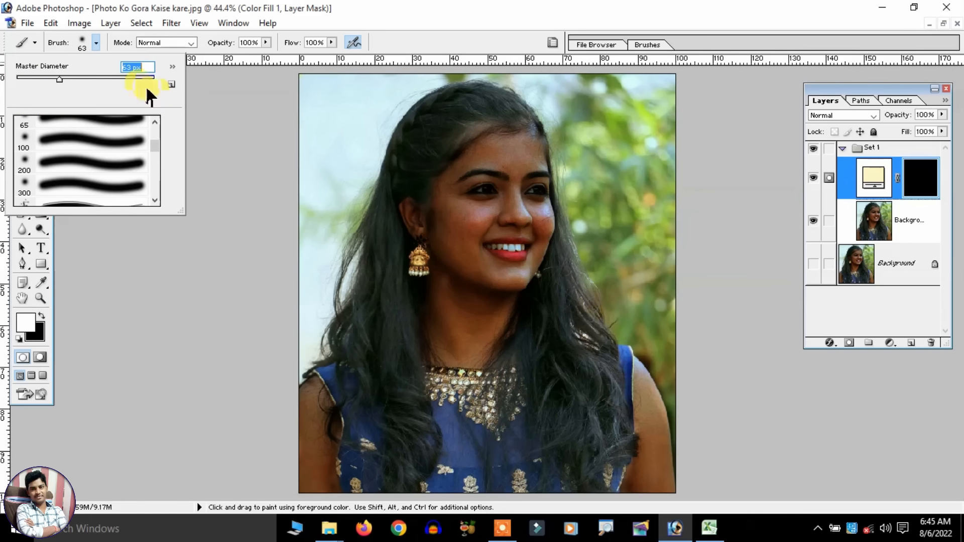
pyautogui.click(229, 202)
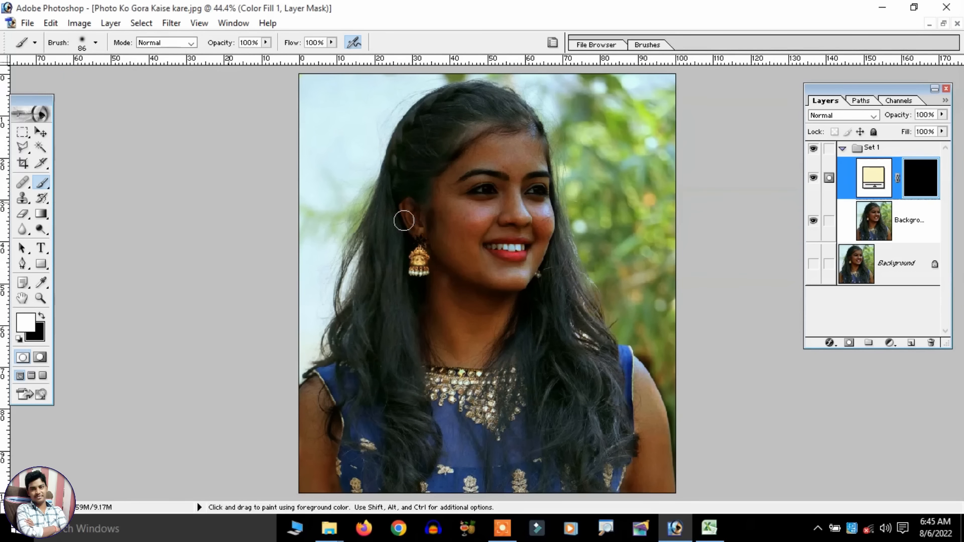
# - Paint white on the Color Fill 1 mask over the forehead, the eye nearest the visible ear, and the ear itself
pyautogui.scroll(3, 402, 217)
pyautogui.scroll(-3, 570, 204)
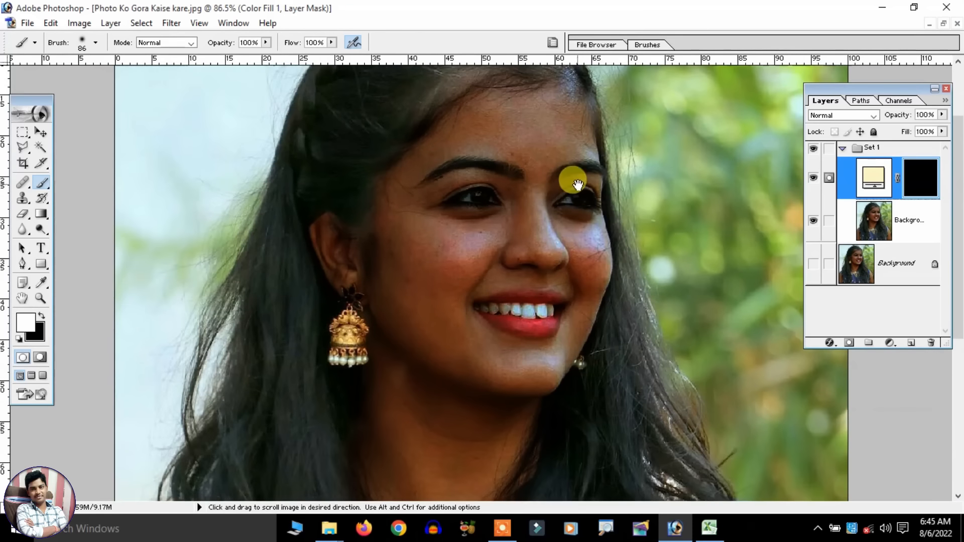
pyautogui.scroll(-1, 569, 221)
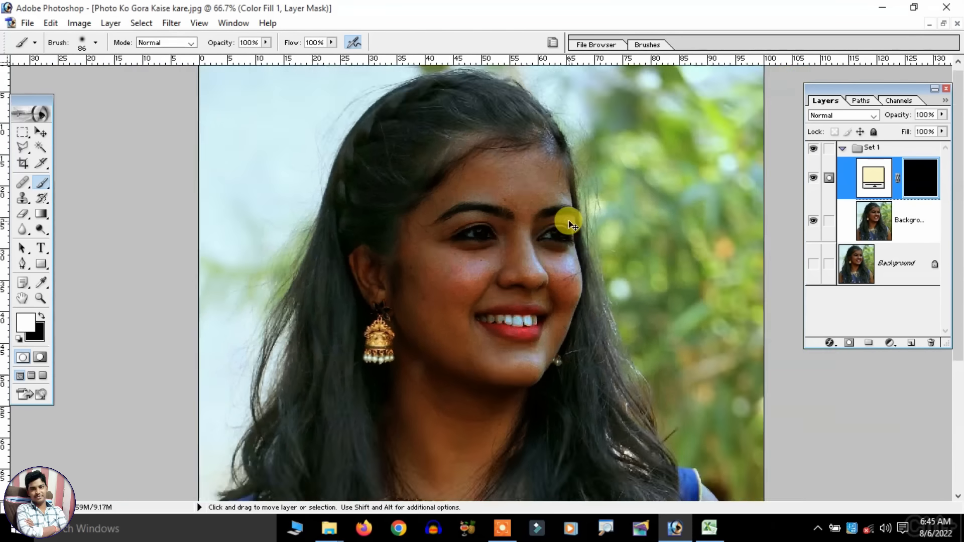
pyautogui.scroll(2, 569, 221)
pyautogui.moveTo(517, 226); pyautogui.dragTo(510, 287)
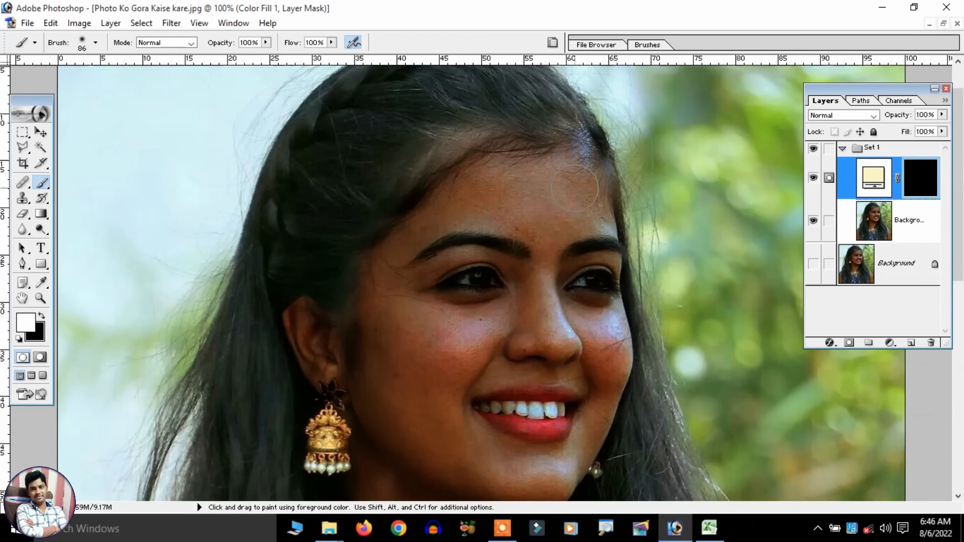
pyautogui.click(42, 184)
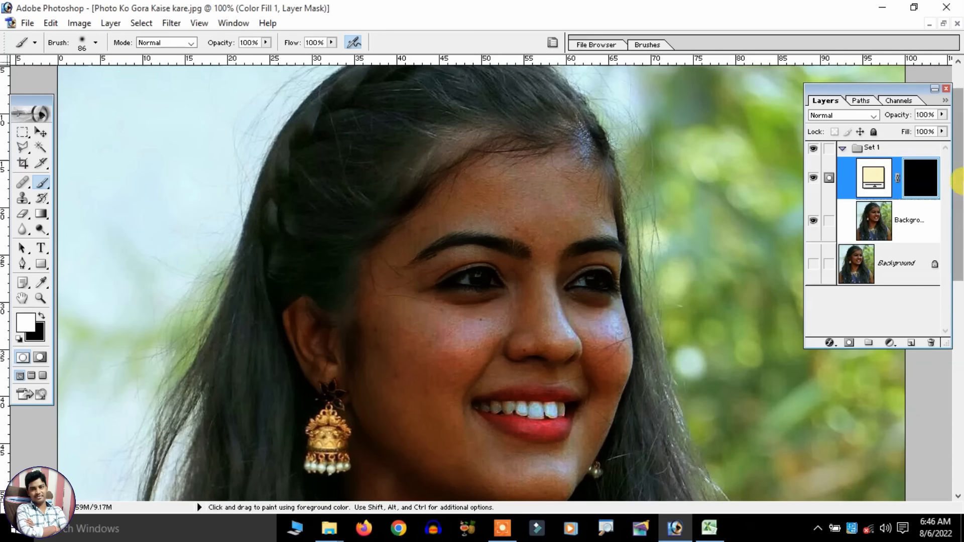
pyautogui.click(908, 175)
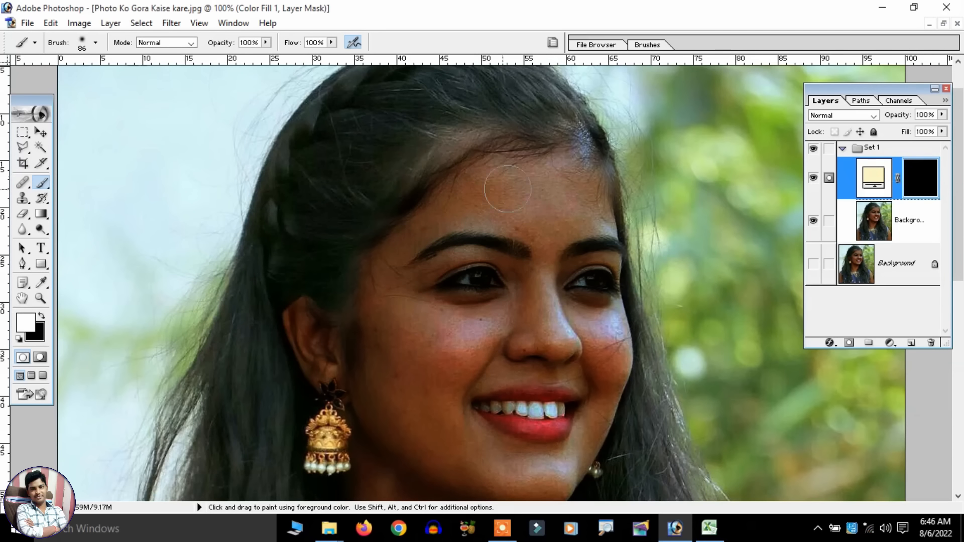
pyautogui.moveTo(564, 162)
pyautogui.mouseDown()
pyautogui.moveTo(504, 161)
pyautogui.moveTo(586, 178)
pyautogui.moveTo(473, 199)
pyautogui.moveTo(486, 172)
pyautogui.moveTo(387, 250)
pyautogui.moveTo(377, 321)
pyautogui.moveTo(499, 224)
pyautogui.moveTo(478, 260)
pyautogui.moveTo(473, 245)
pyautogui.moveTo(396, 327)
pyautogui.moveTo(412, 286)
pyautogui.mouseUp()
# - Reduce the brush to 70 px and paint the mask white over the rest of the face and the neck down to the neckline
pyautogui.press('[')
pyautogui.press('[')
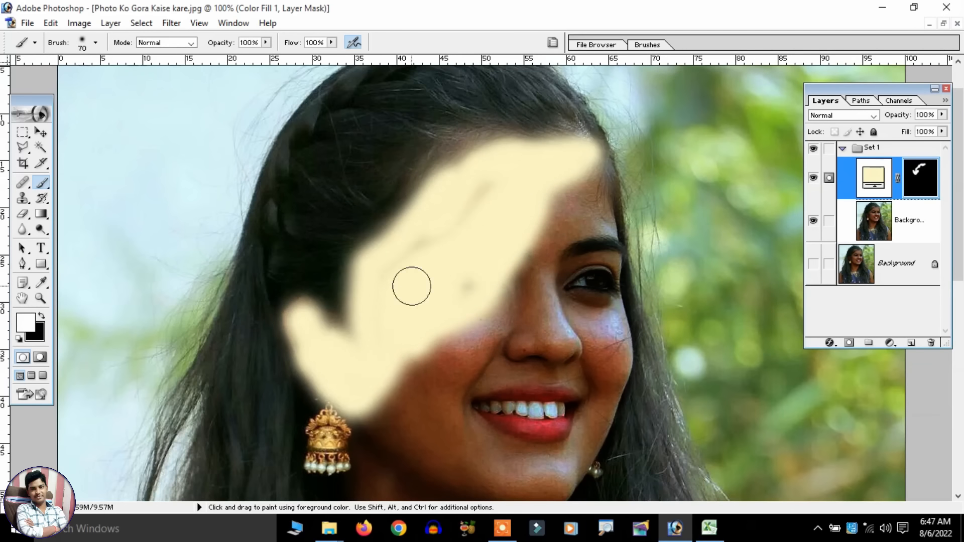
pyautogui.moveTo(523, 177)
pyautogui.mouseDown()
pyautogui.moveTo(467, 198)
pyautogui.moveTo(467, 251)
pyautogui.moveTo(603, 215)
pyautogui.moveTo(552, 356)
pyautogui.moveTo(459, 201)
pyautogui.moveTo(357, 408)
pyautogui.moveTo(439, 378)
pyautogui.moveTo(503, 420)
pyautogui.mouseUp()
pyautogui.scroll(-2, 467, 252)
pyautogui.scroll(-3, 458, 200)
pyautogui.scroll(-5, 503, 420)
pyautogui.scroll(6, 84, 287)
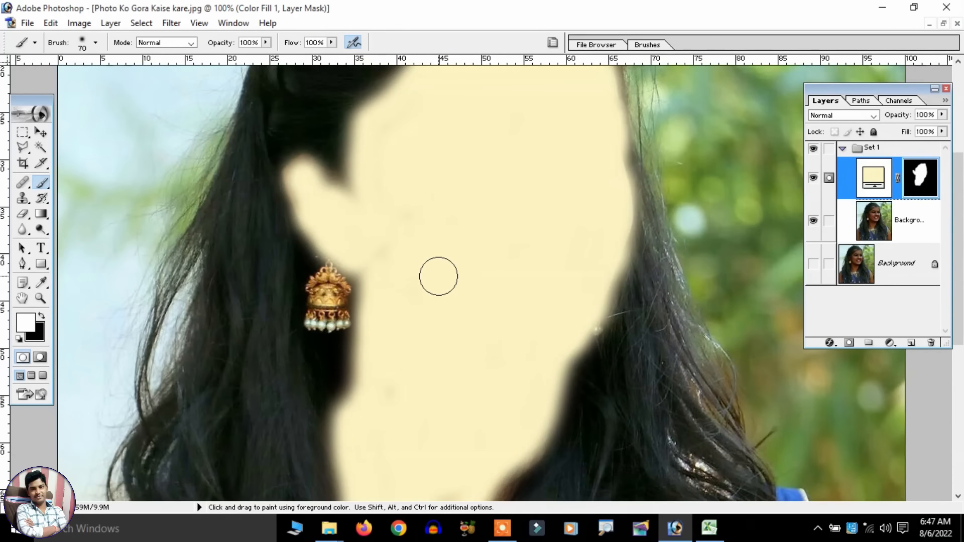
pyautogui.scroll(-7, 439, 276)
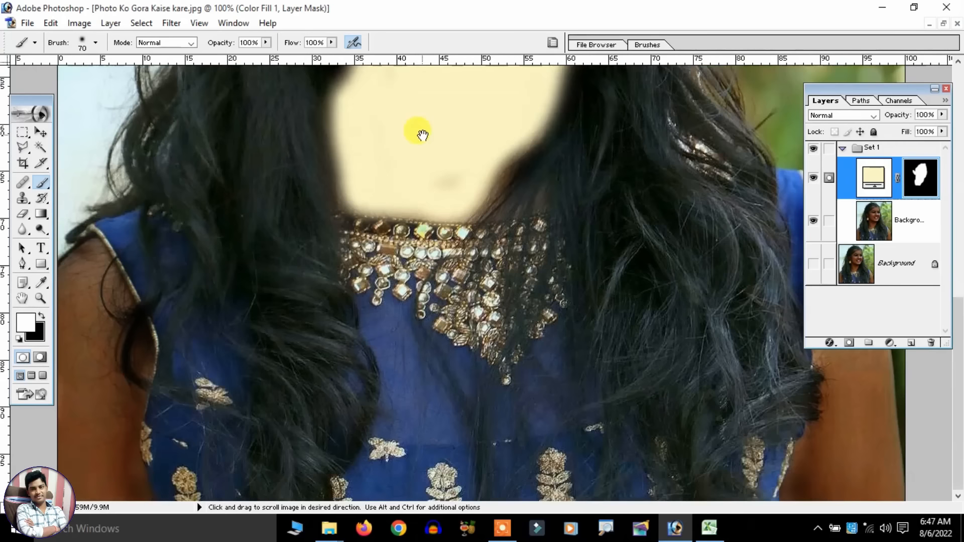
# - Paint the fill layer's mask white over both bare arms and shoulders, reducing the brush to 50 px
pyautogui.hotkey('ctrl', '-')
pyautogui.click(113, 316)
pyautogui.moveTo(122, 290)
pyautogui.mouseDown()
pyautogui.moveTo(108, 316)
pyautogui.moveTo(146, 333)
pyautogui.moveTo(121, 472)
pyautogui.moveTo(129, 366)
pyautogui.mouseUp()
pyautogui.moveTo(883, 88); pyautogui.dragTo(548, 90)
pyautogui.moveTo(789, 245)
pyautogui.mouseDown()
pyautogui.moveTo(796, 379)
pyautogui.moveTo(823, 467)
pyautogui.moveTo(859, 401)
pyautogui.mouseUp()
pyautogui.moveTo(542, 90); pyautogui.dragTo(850, 106)
pyautogui.press('[')
pyautogui.press('[')
pyautogui.hotkey('ctrl', '0')
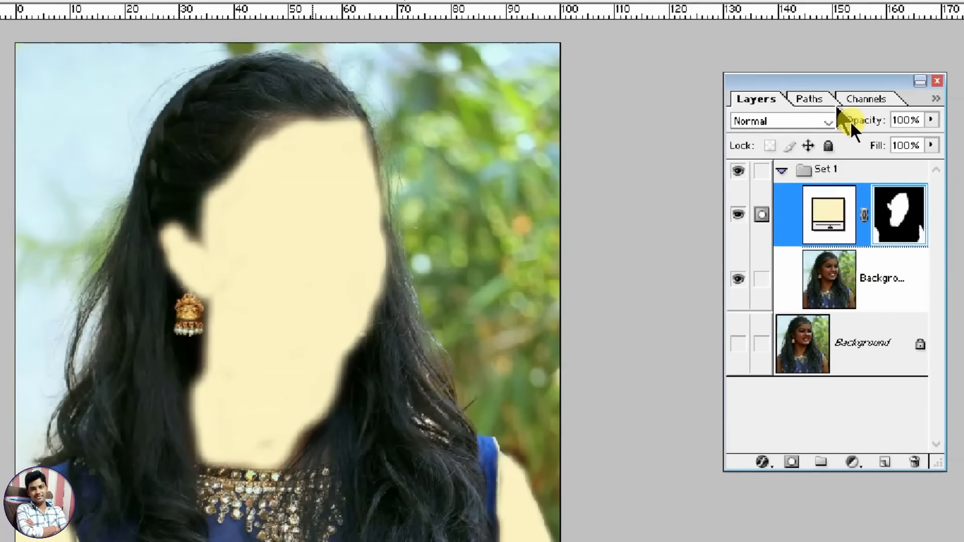
# - Set the Color Fill 1 layer's blend mode to Soft Light
pyautogui.click(829, 134)
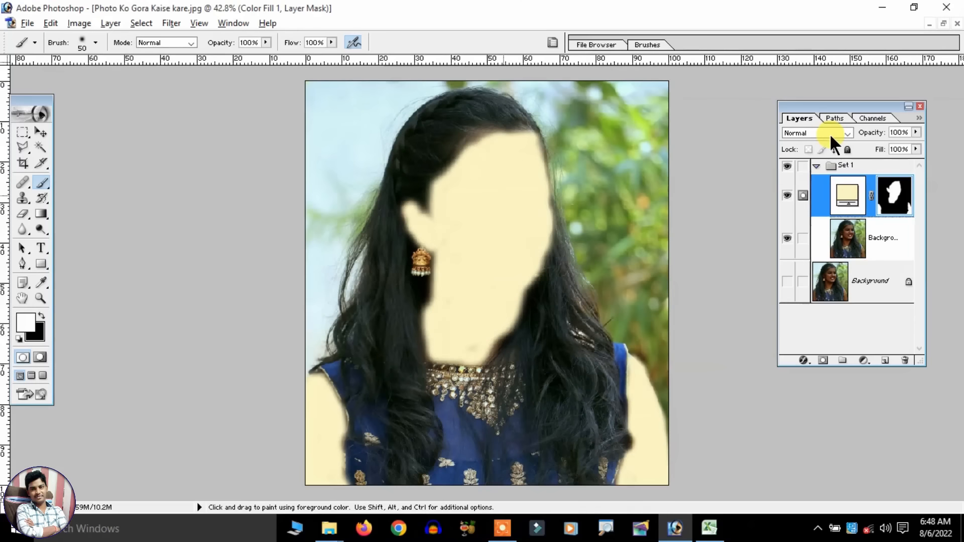
pyautogui.click(829, 134)
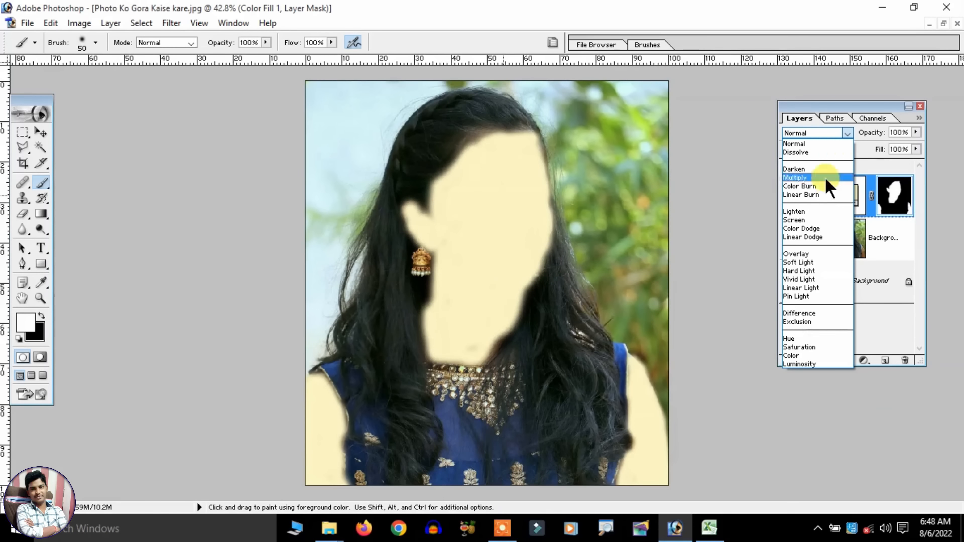
pyautogui.click(817, 260)
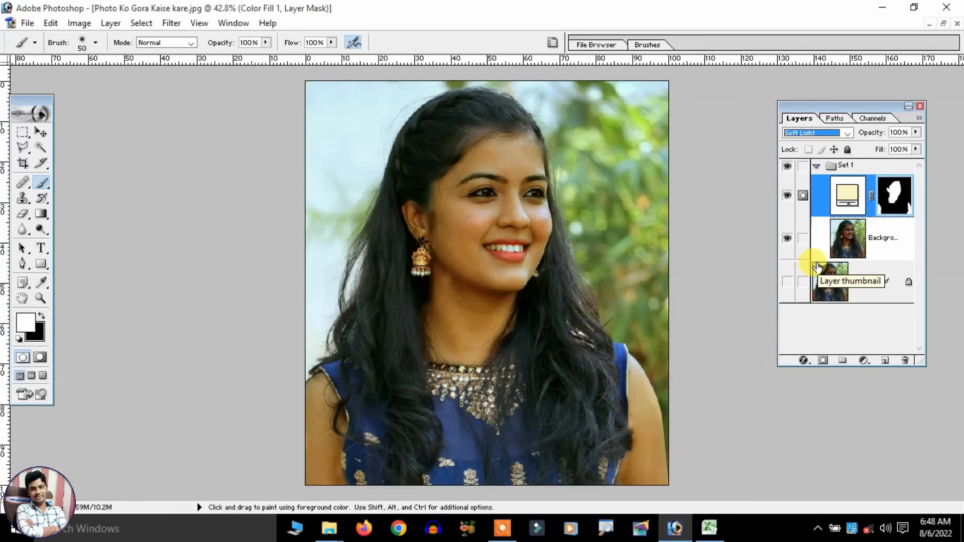
# - Make the original Background layer visible and toggle Set 1's visibility to compare the photo before and after
pyautogui.click(787, 280)
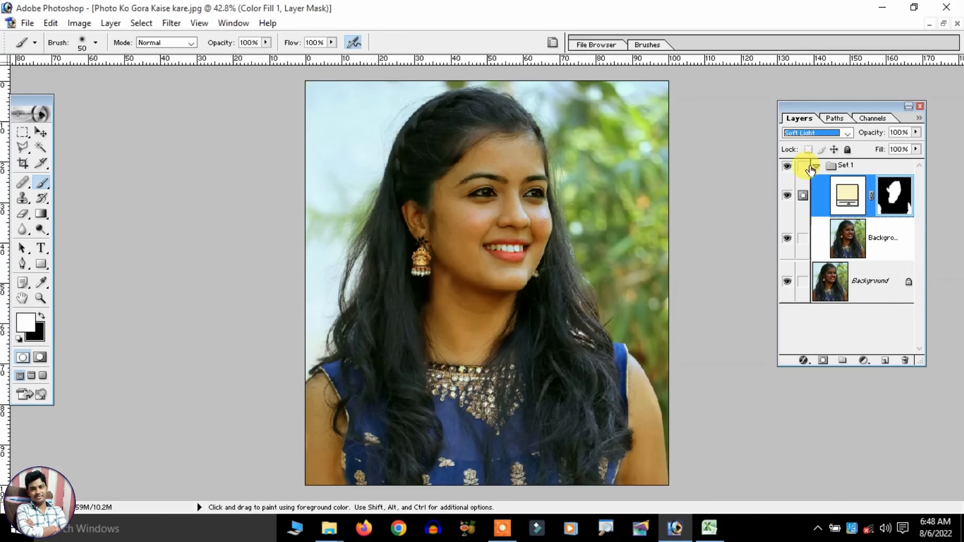
pyautogui.click(785, 171)
pyautogui.click(785, 171)
pyautogui.click(785, 171)
pyautogui.click(785, 170)
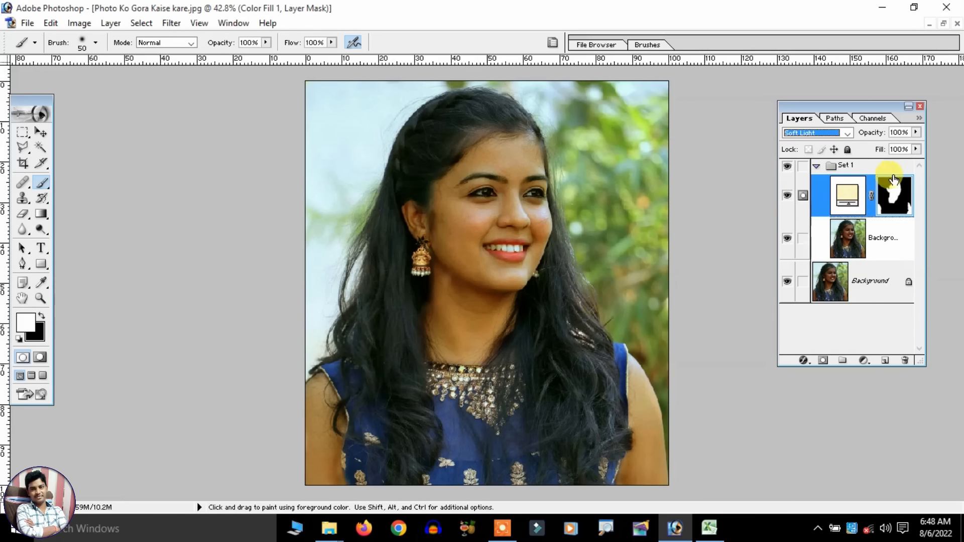
# - Duplicate the Color Fill 1 layer together with its mask
pyautogui.click(818, 200)
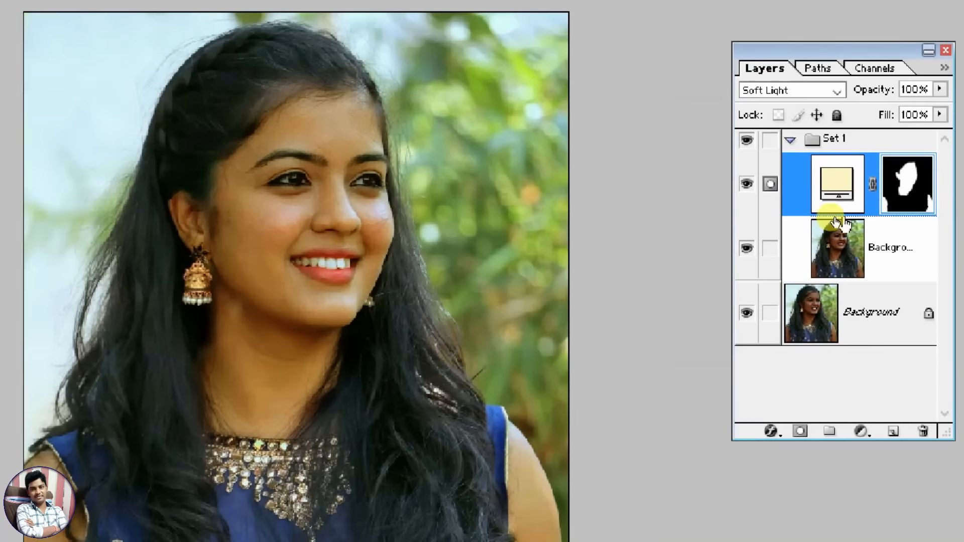
pyautogui.click(902, 200)
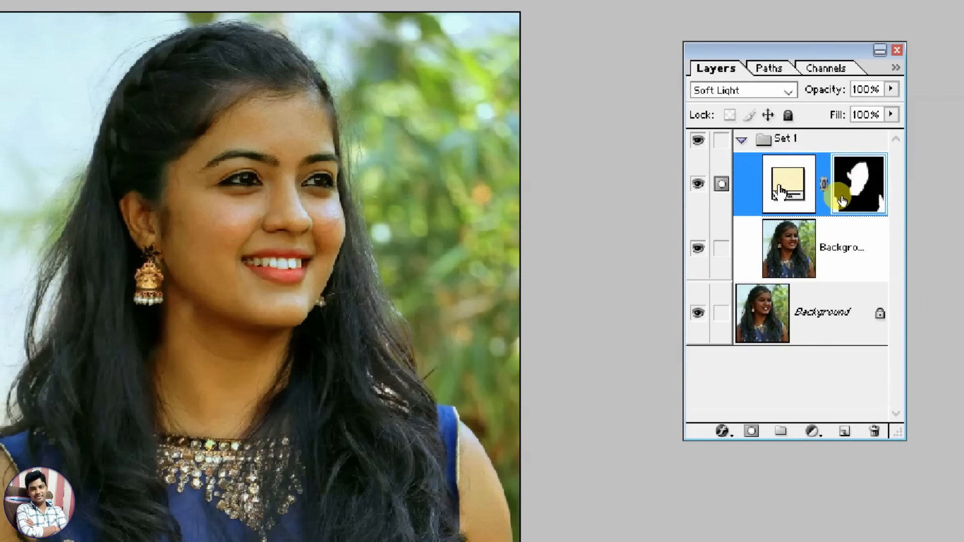
pyautogui.click(750, 191)
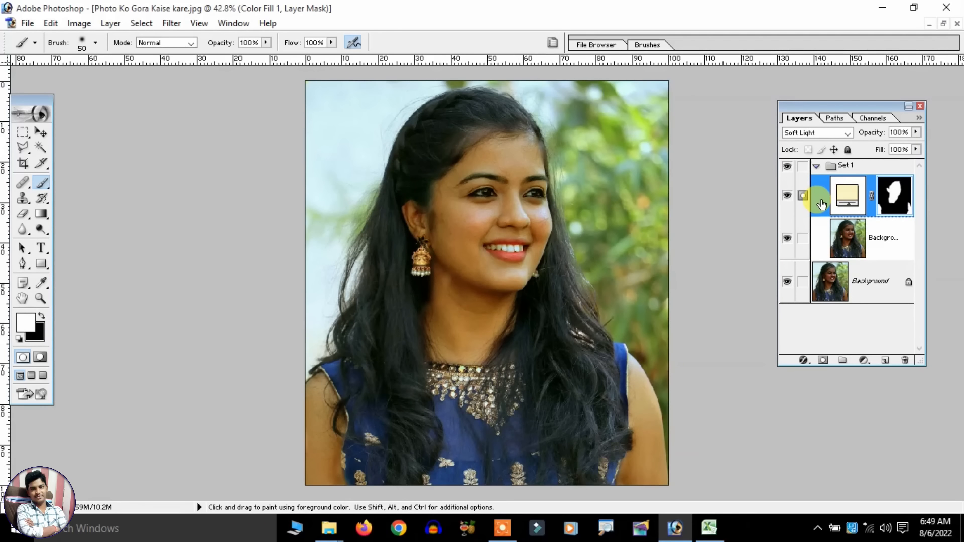
pyautogui.hotkey('ctrl', 'j')
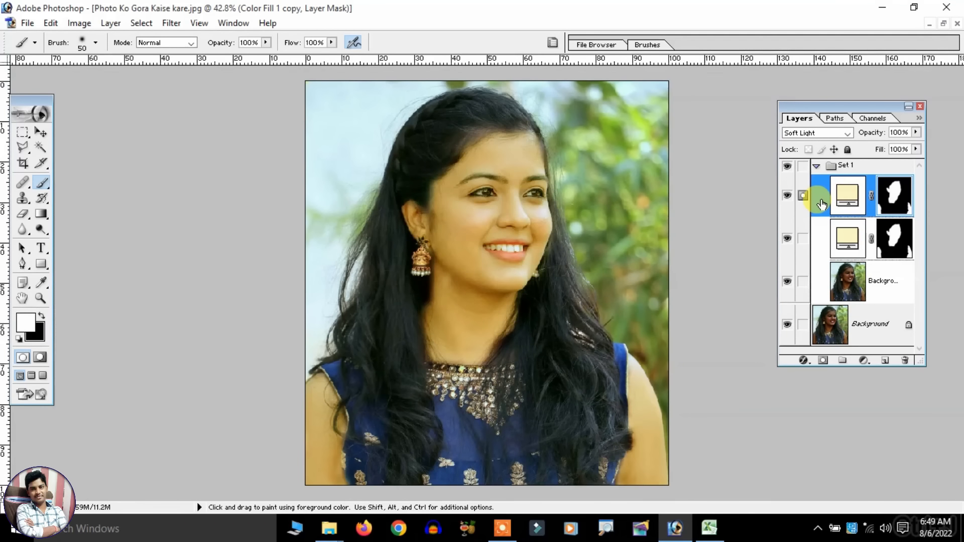
# - Toggle the duplicated fill layer's visibility to compare the skin with and without it
pyautogui.click(785, 197)
pyautogui.click(785, 197)
pyautogui.click(785, 198)
pyautogui.click(785, 197)
pyautogui.click(785, 196)
pyautogui.click(785, 197)
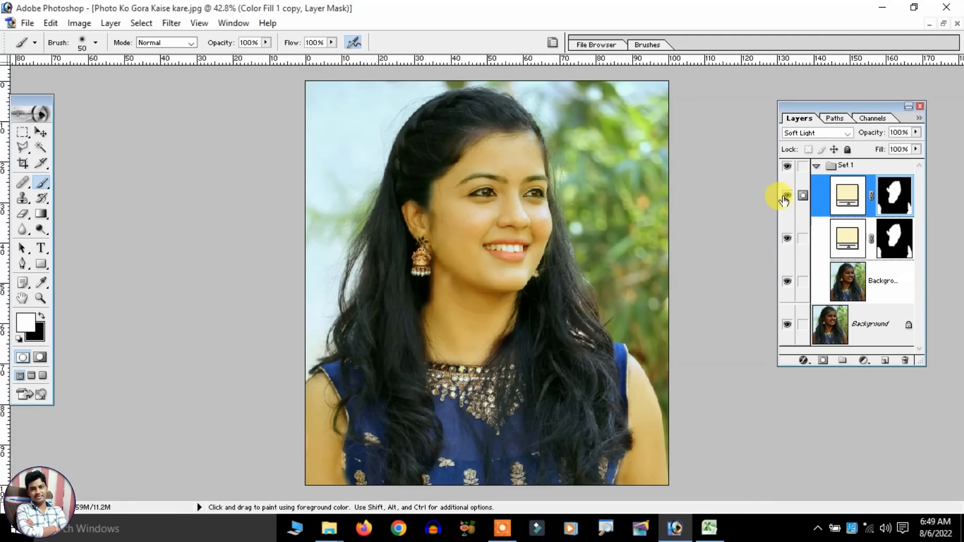
# - Change the duplicated fill layer's colour to the off-white F6F5EA
pyautogui.doubleClick(847, 196)
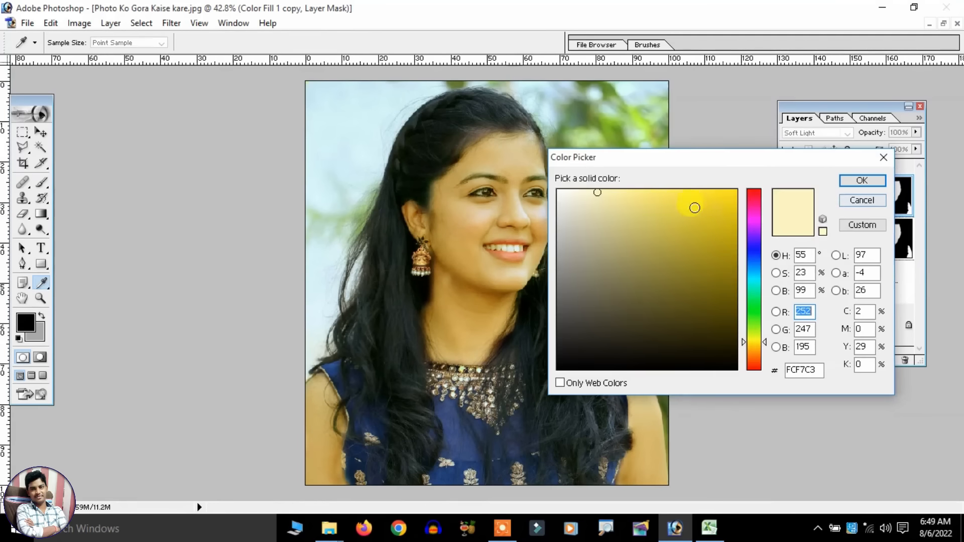
pyautogui.moveTo(585, 192)
pyautogui.mouseDown()
pyautogui.moveTo(566, 193)
pyautogui.moveTo(564, 209)
pyautogui.moveTo(566, 182)
pyautogui.moveTo(565, 213)
pyautogui.moveTo(556, 189)
pyautogui.mouseUp()
pyautogui.click(565, 194)
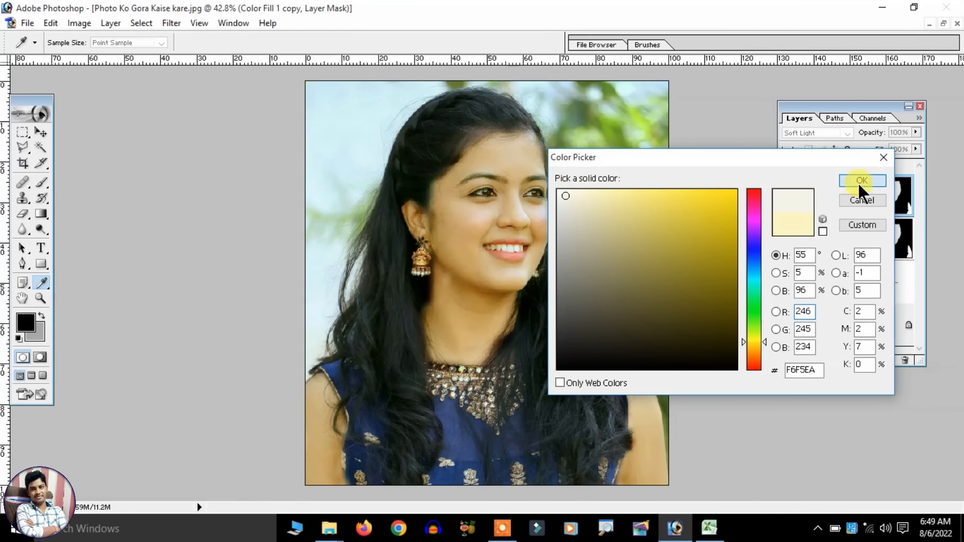
pyautogui.click(862, 181)
pyautogui.press('b')
pyautogui.press('x')
pyautogui.scroll(-3, 363, 209)
pyautogui.scroll(2, 478, 243)
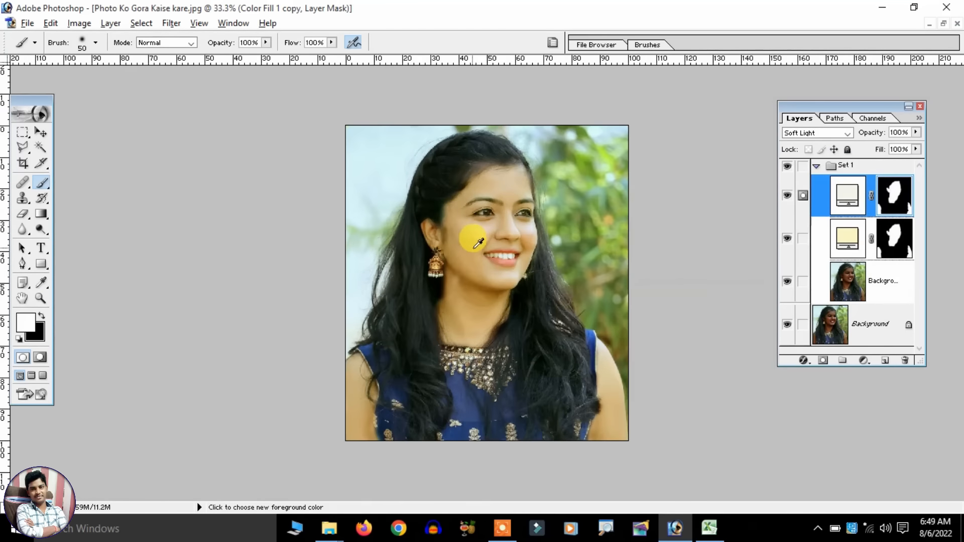
# - Toggle Set 1's visibility to compare the original photo with the two-fill skin lightening
pyautogui.click(788, 166)
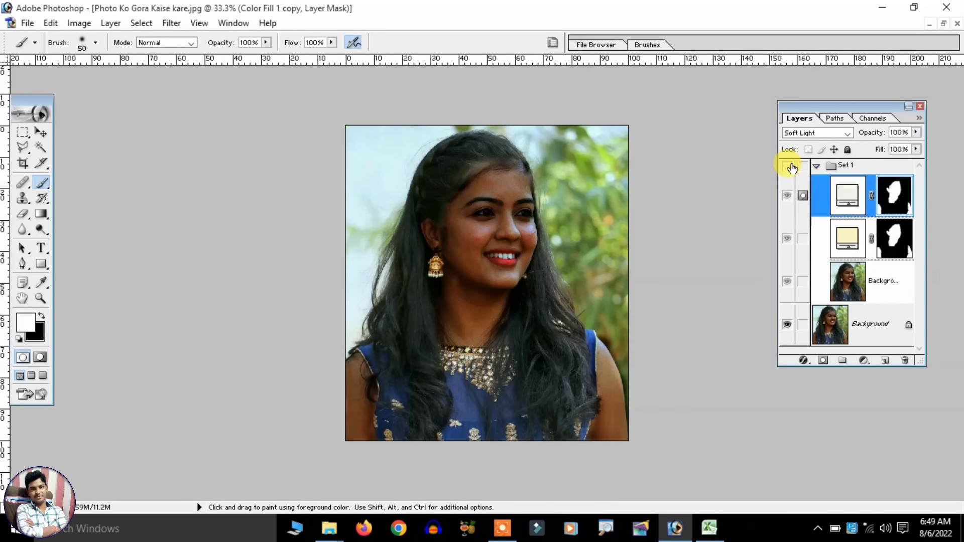
pyautogui.click(789, 166)
pyautogui.click(789, 166)
pyautogui.click(789, 166)
pyautogui.click(791, 167)
pyautogui.click(791, 167)
# - Load the Color Fill 1 copy mask as a selection and add a Color Balance adjustment layer above it
pyautogui.scroll(1, 843, 186)
pyautogui.click(897, 201)
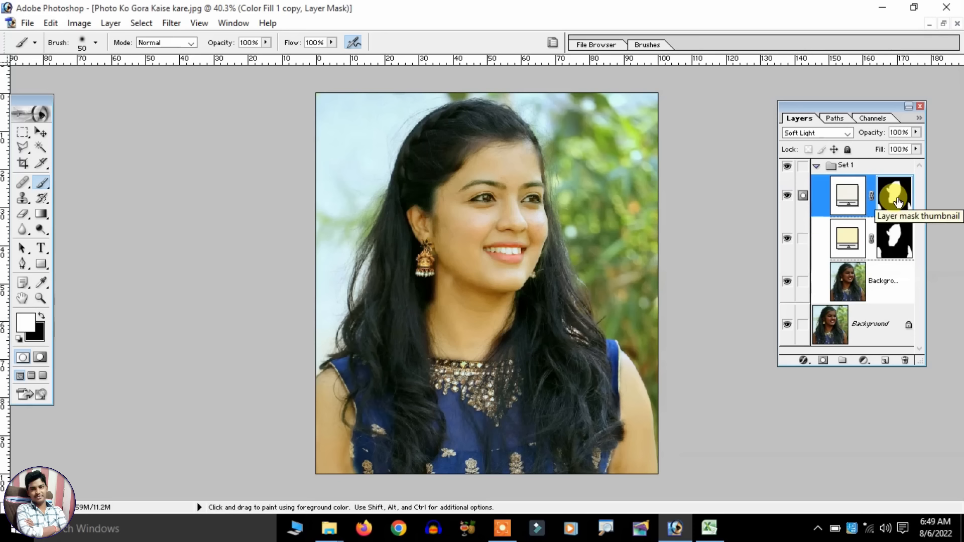
pyautogui.keyDown('ctrl'); pyautogui.click(897, 202); pyautogui.keyUp('ctrl')
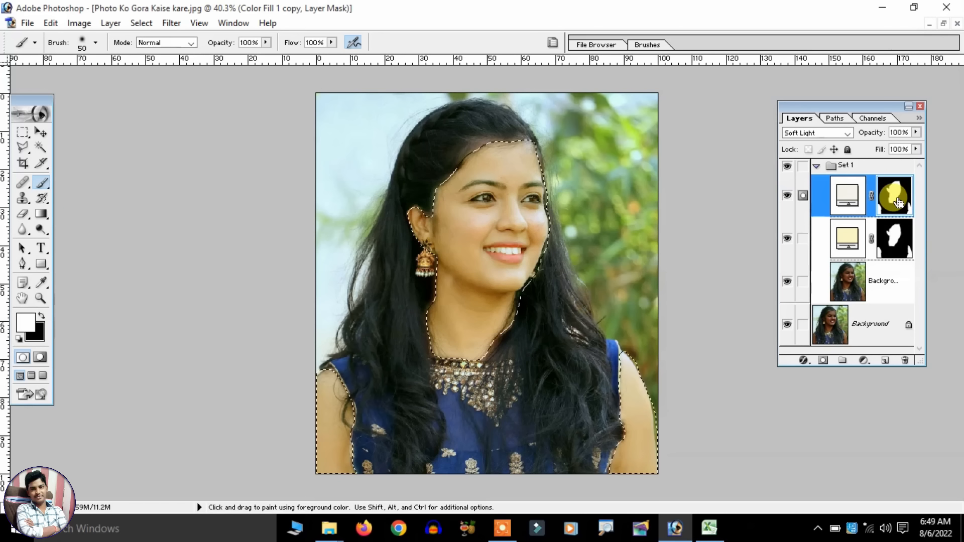
pyautogui.click(862, 361)
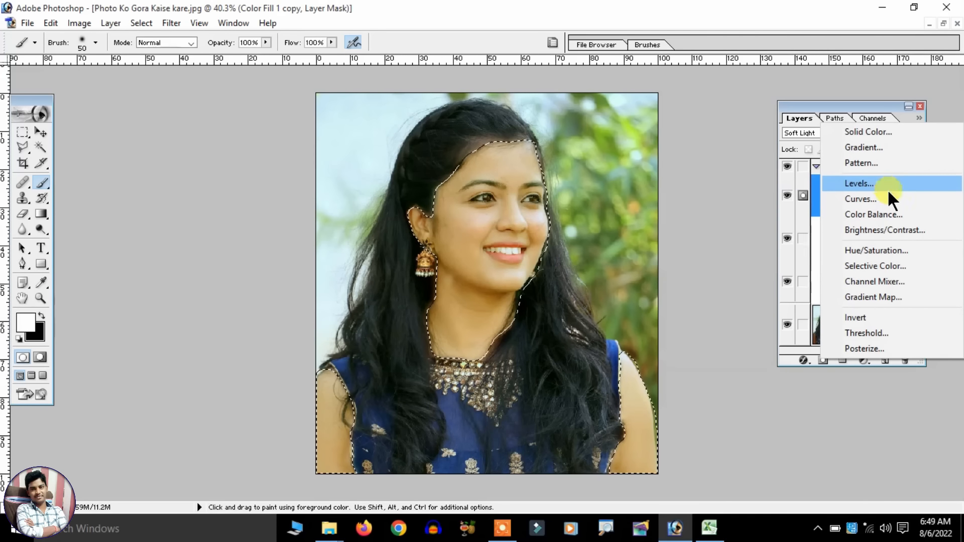
pyautogui.click(889, 213)
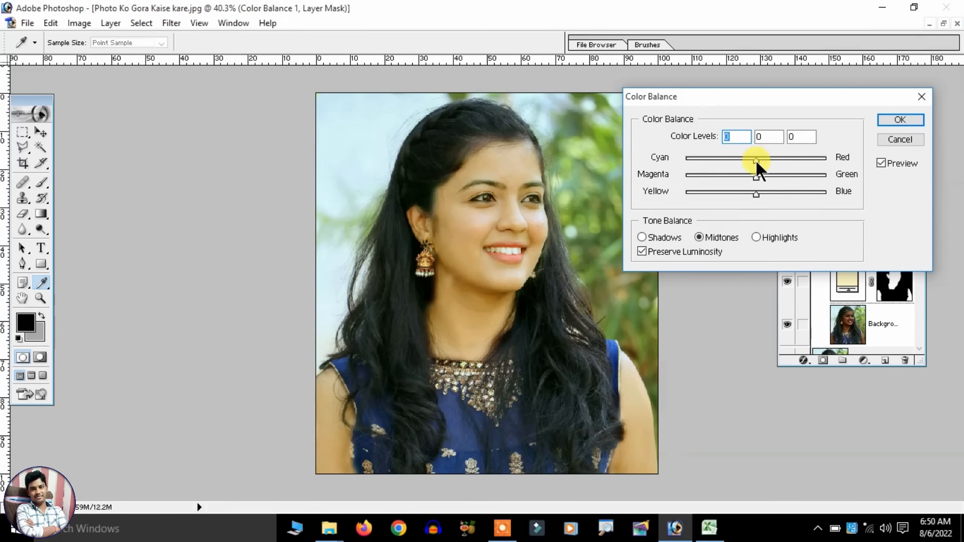
# - Shift the Color Balance midtones slightly toward red, to -13 on Magenta–Green and to +20 on Yellow–Blue
pyautogui.moveTo(762, 157); pyautogui.dragTo(769, 194)
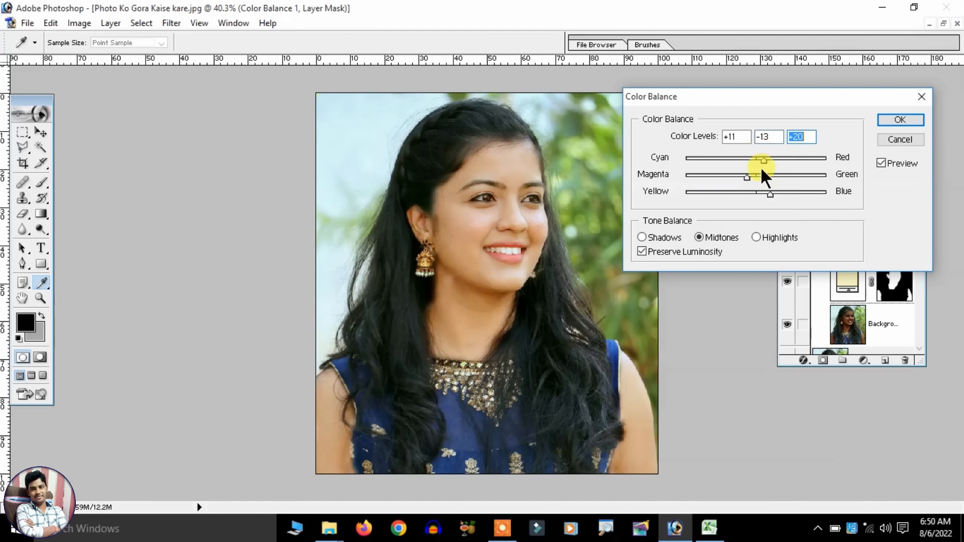
pyautogui.moveTo(764, 158); pyautogui.dragTo(766, 159)
pyautogui.click(899, 119)
pyautogui.press('b')
pyautogui.press('x')
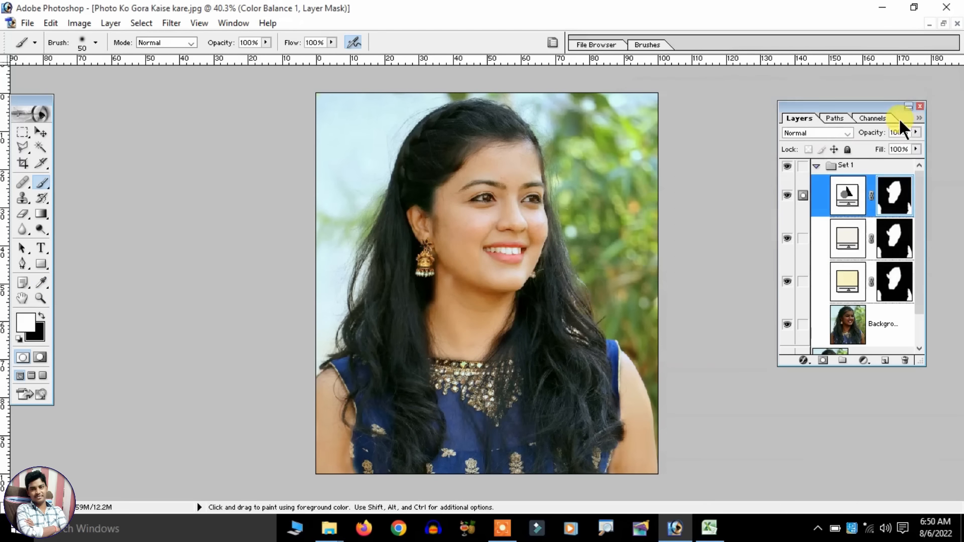
# - Toggle Set 1's visibility to compare the original photo with the colour-balanced skin
pyautogui.click(786, 167)
pyautogui.click(786, 168)
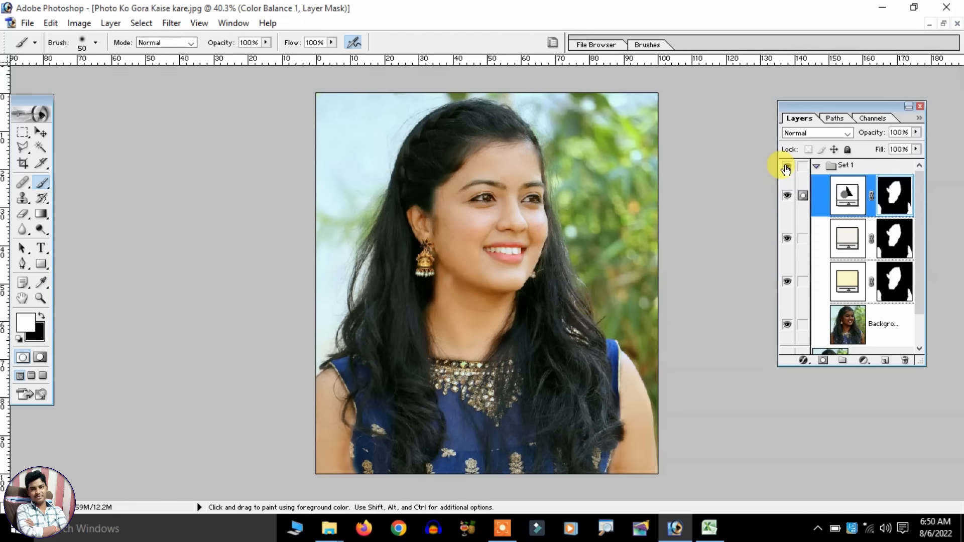
pyautogui.click(786, 167)
pyautogui.click(786, 167)
pyautogui.click(786, 168)
pyautogui.click(786, 168)
# - Select the Background copy layer and enlarge the layer list until all layers are shown
pyautogui.scroll(1, 275, 247)
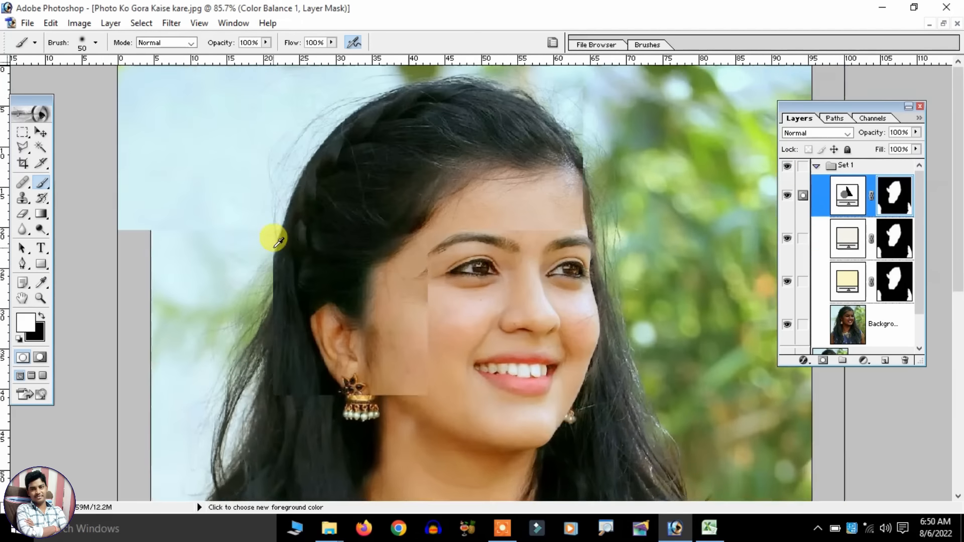
pyautogui.scroll(1, 458, 251)
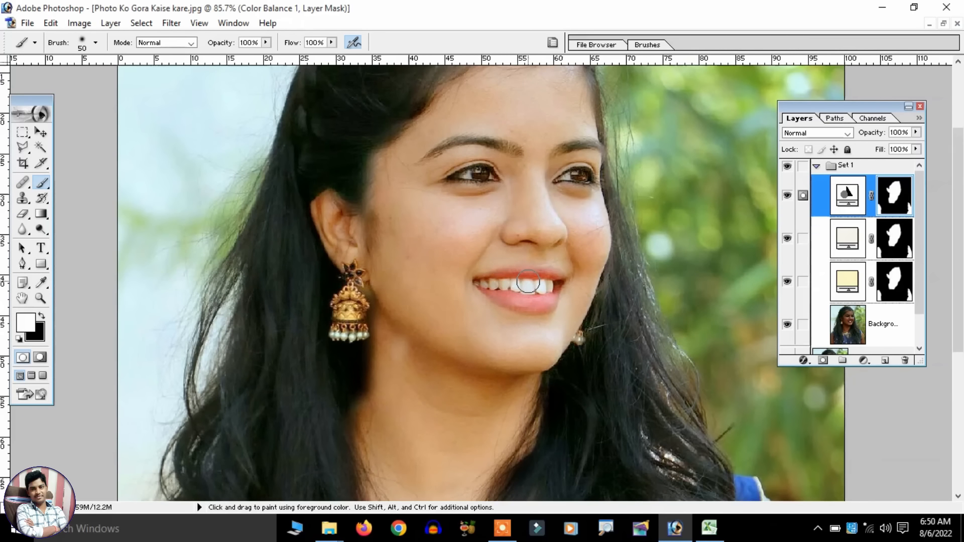
pyautogui.scroll(1, 529, 282)
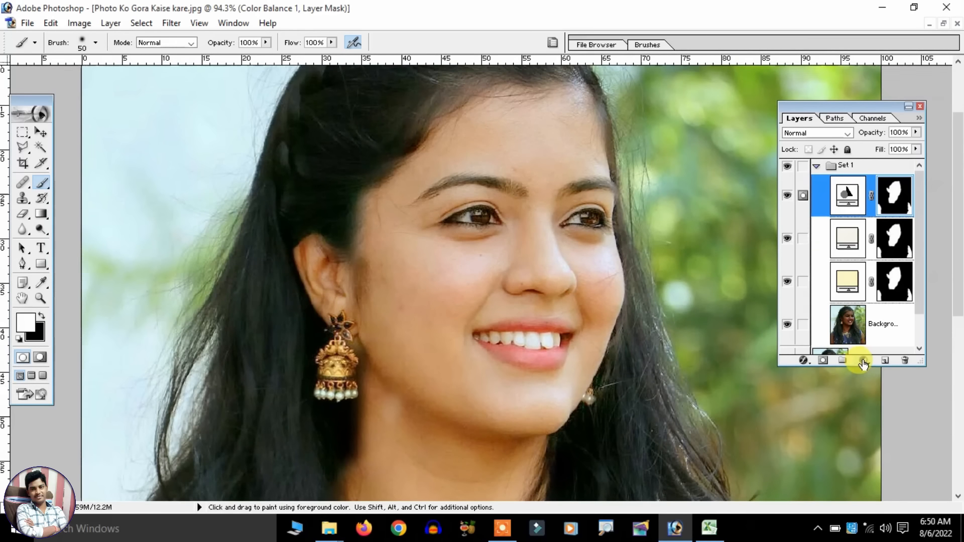
pyautogui.click(871, 327)
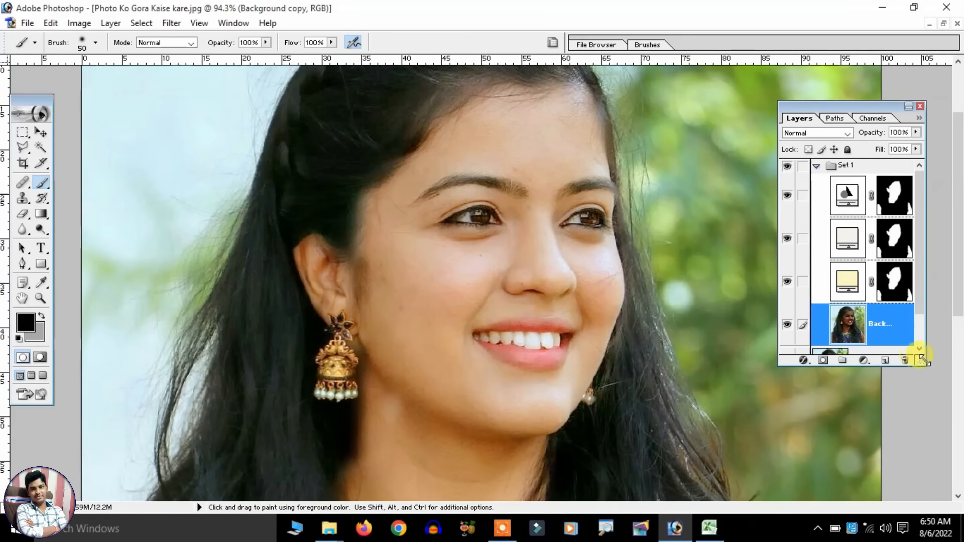
pyautogui.moveTo(923, 359); pyautogui.dragTo(925, 430)
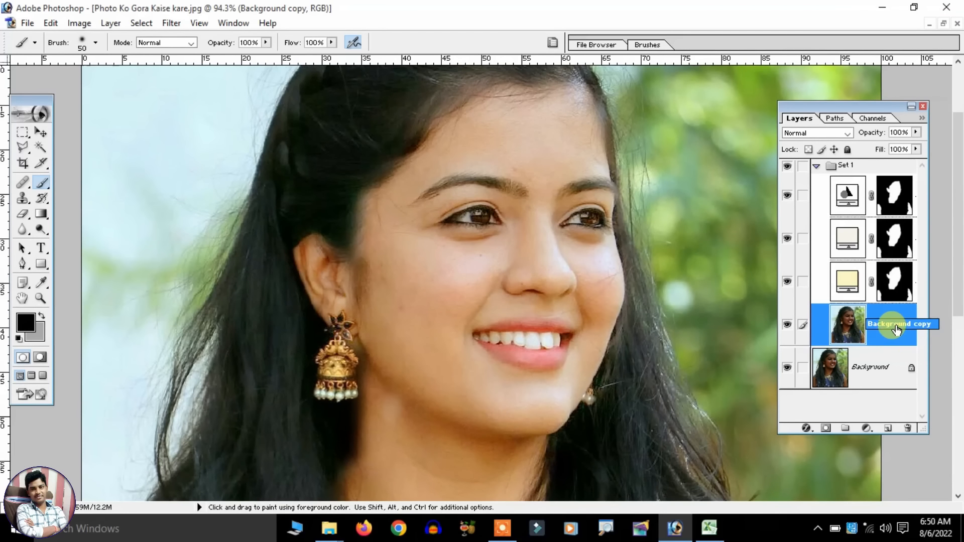
# - Add a pure red (FF0000) Solid Color fill layer above Background copy and invert its mask to black
pyautogui.click(866, 428)
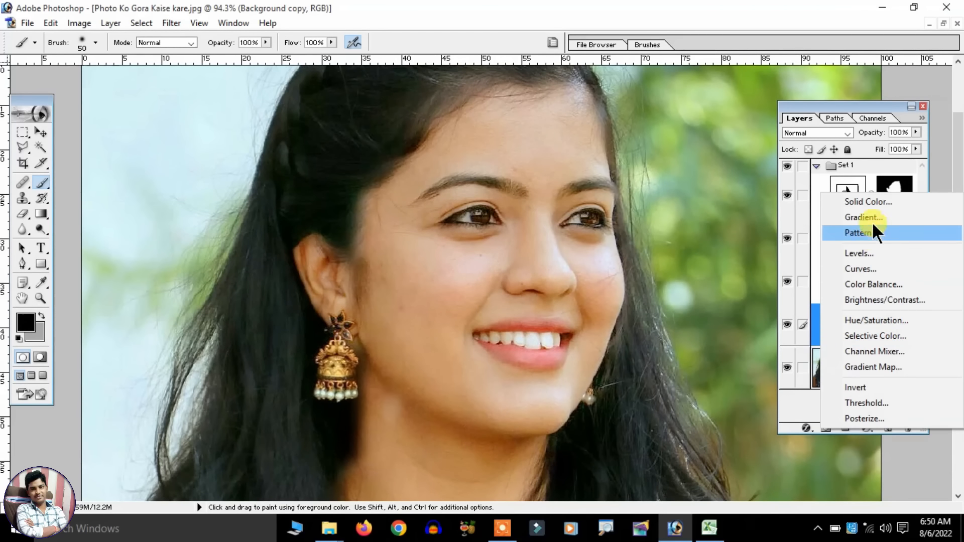
pyautogui.click(871, 204)
pyautogui.click(736, 190)
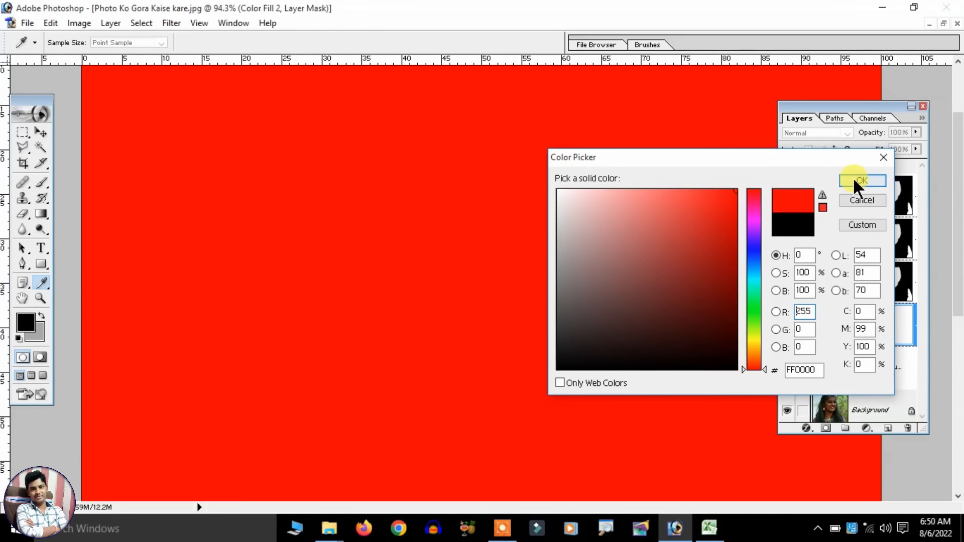
pyautogui.click(852, 176)
pyautogui.press('b')
pyautogui.hotkey('ctrl', 'i')
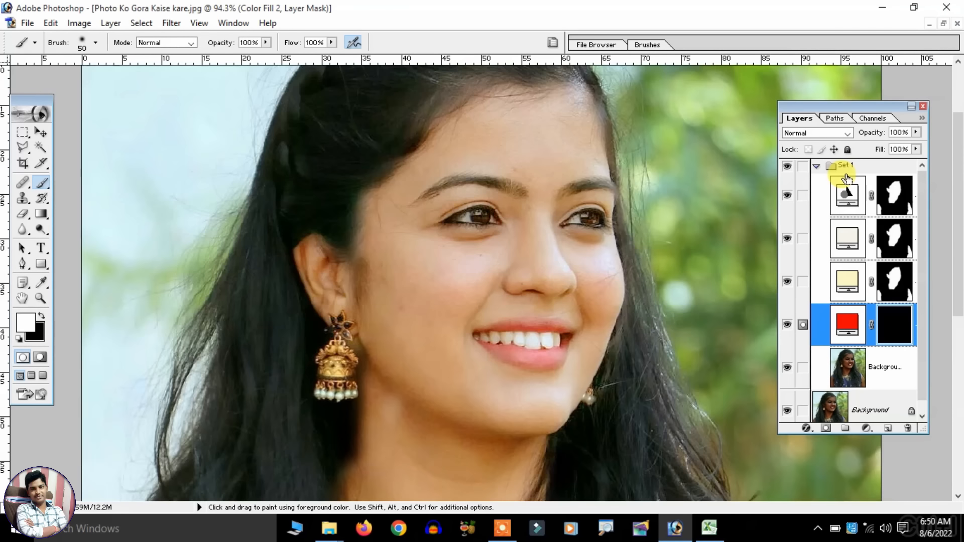
# - Paint white on the red fill's mask over the upper and lower lips with a size 20 brush, leaving the teeth uncovered
pyautogui.hotkey('ctrl', '+')
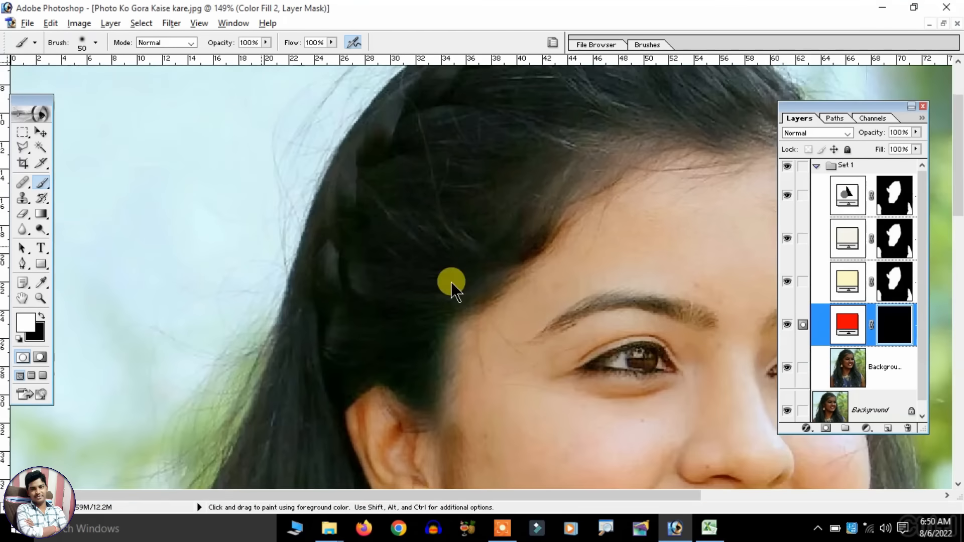
pyautogui.scroll(-2, 452, 284)
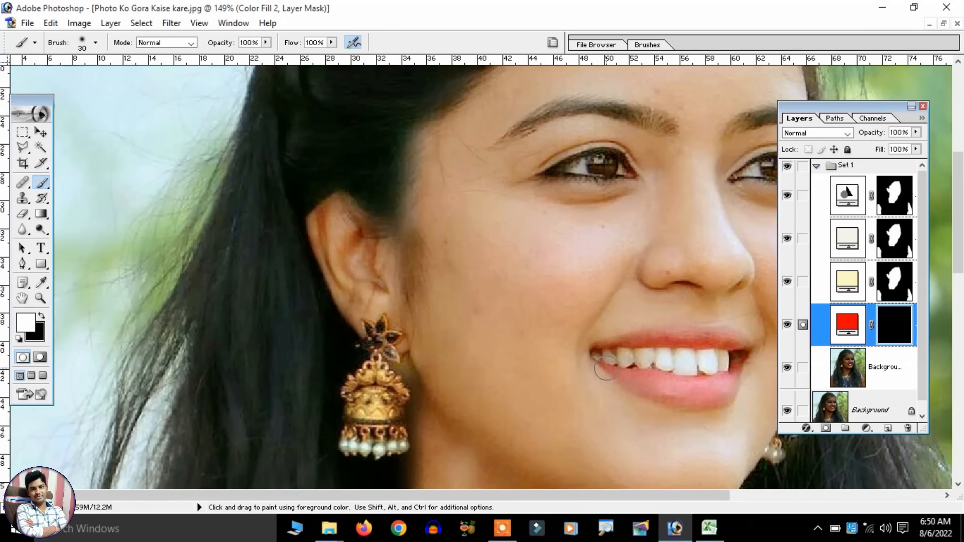
pyautogui.moveTo(621, 372); pyautogui.dragTo(697, 401)
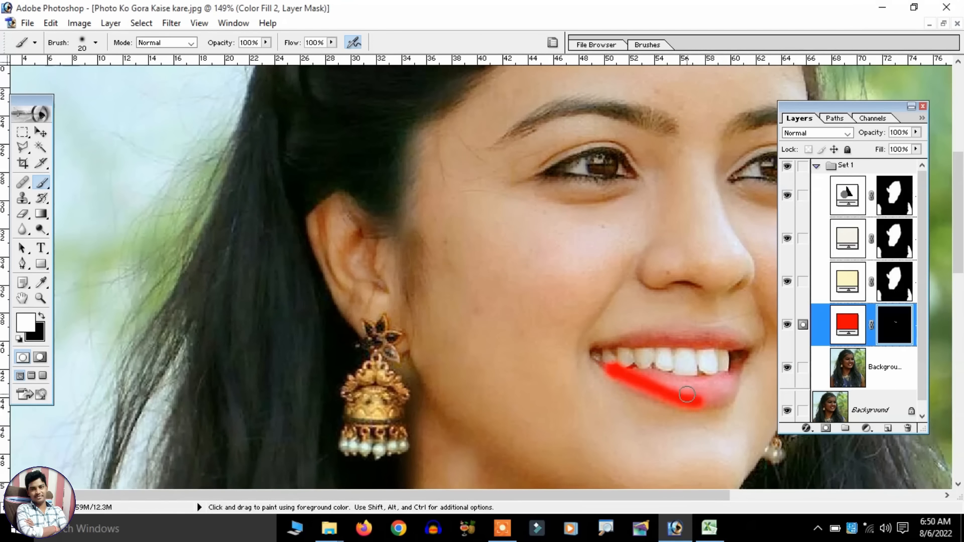
pyautogui.hotkey('ctrl', 'z')
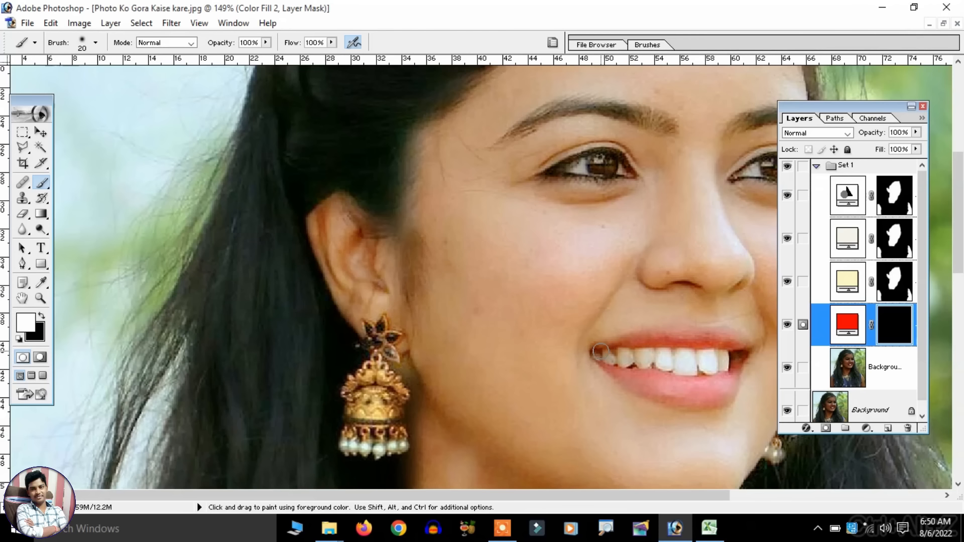
pyautogui.moveTo(656, 340)
pyautogui.mouseDown()
pyautogui.moveTo(749, 351)
pyautogui.moveTo(726, 391)
pyautogui.moveTo(623, 378)
pyautogui.moveTo(732, 398)
pyautogui.moveTo(652, 381)
pyautogui.moveTo(701, 382)
pyautogui.moveTo(680, 393)
pyautogui.moveTo(759, 335)
pyautogui.mouseUp()
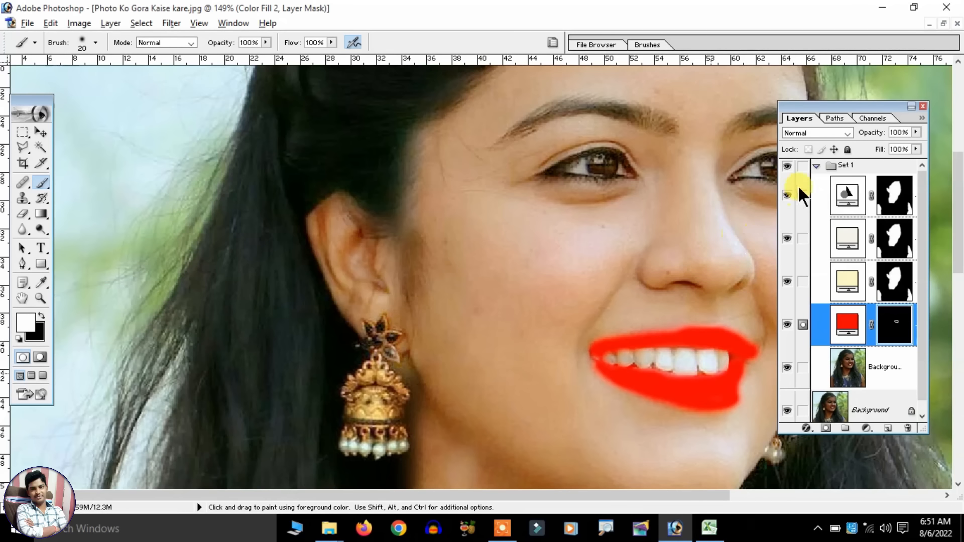
# - Set the red lip fill layer to Soft Light blending and lower its opacity to 79%
pyautogui.click(825, 134)
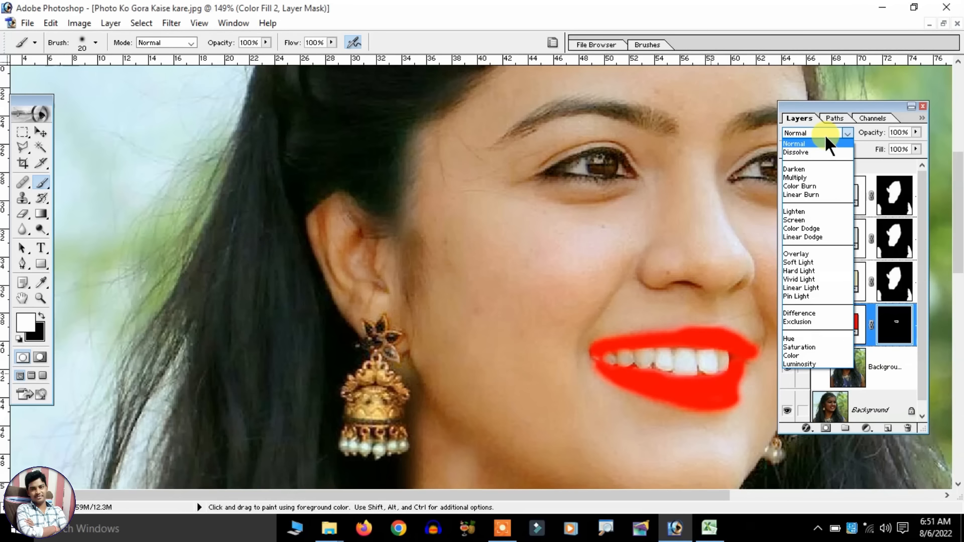
pyautogui.click(812, 261)
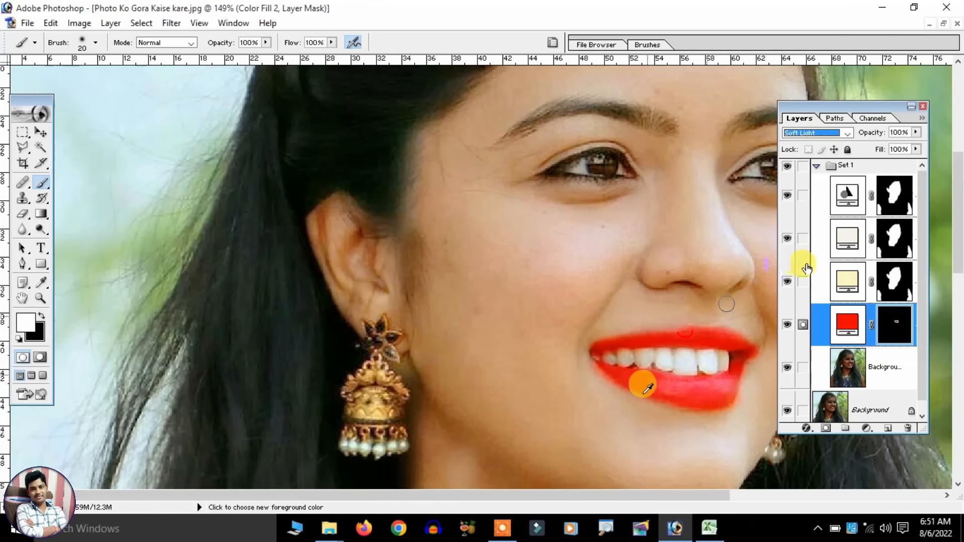
pyautogui.click(22, 132)
pyautogui.click(41, 132)
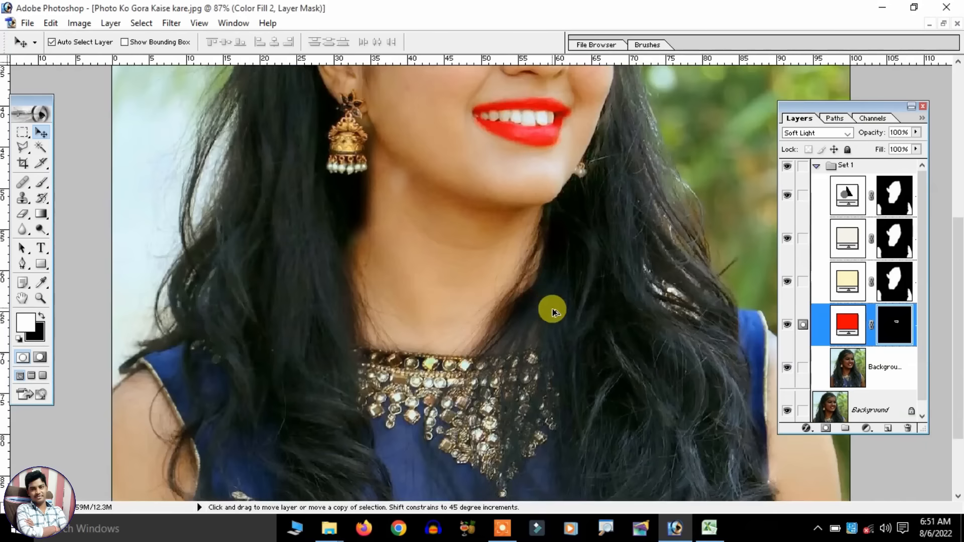
pyautogui.scroll(-5, 552, 311)
pyautogui.scroll(1, 552, 311)
pyautogui.scroll(3, 684, 262)
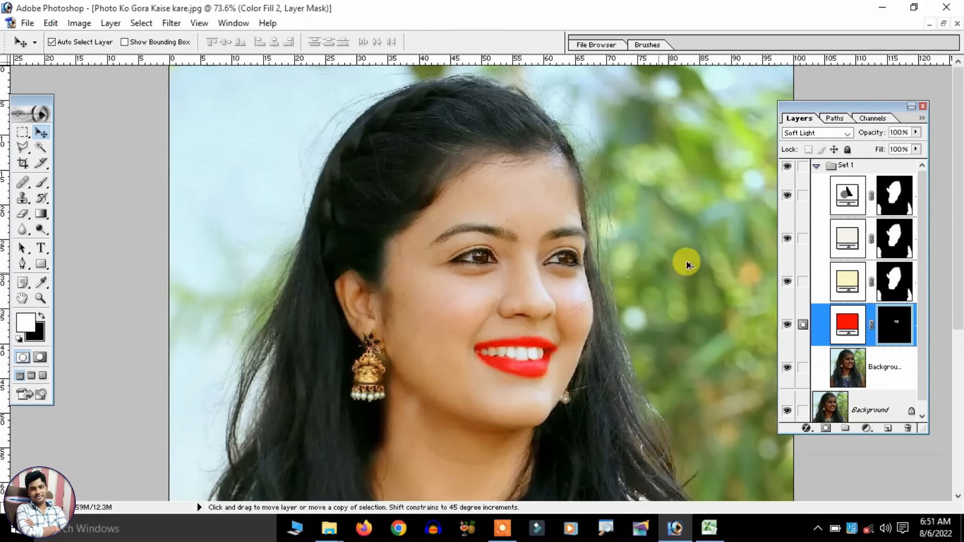
pyautogui.moveTo(904, 136); pyautogui.dragTo(900, 141)
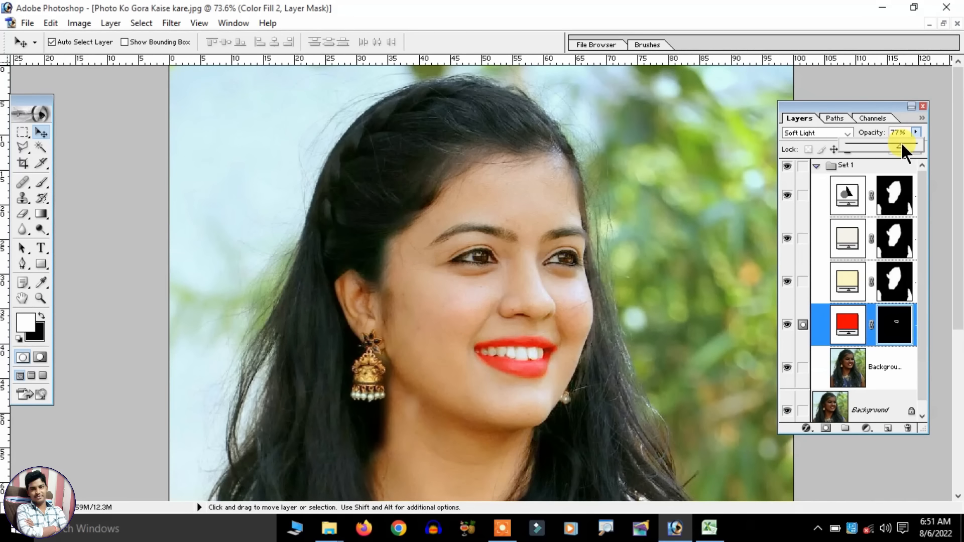
# - Change the lip fill colour to dark red AC1515 and set the layer's opacity to 87%
pyautogui.doubleClick(847, 324)
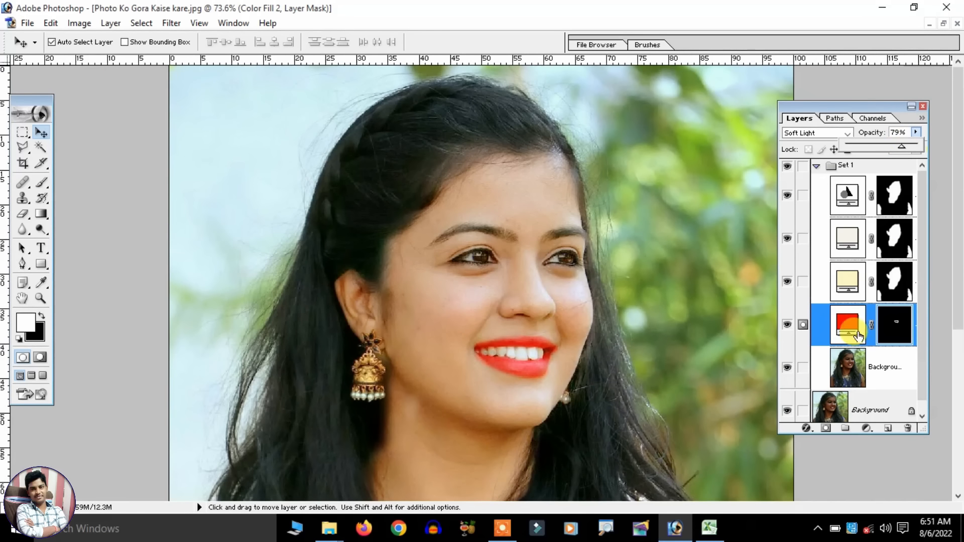
pyautogui.moveTo(739, 212)
pyautogui.mouseDown()
pyautogui.moveTo(725, 209)
pyautogui.moveTo(713, 246)
pyautogui.mouseUp()
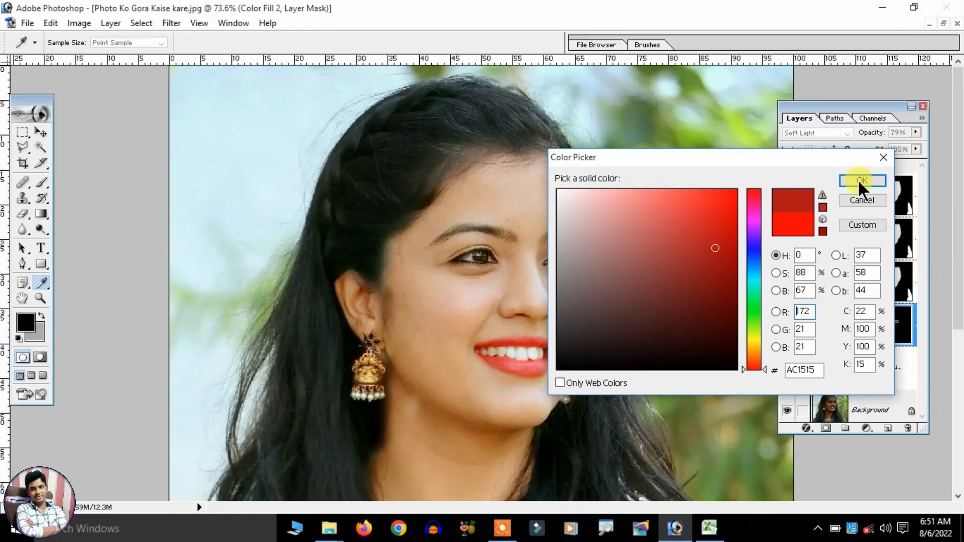
pyautogui.click(860, 179)
pyautogui.moveTo(904, 145); pyautogui.dragTo(911, 145)
pyautogui.click(22, 132)
pyautogui.click(42, 132)
pyautogui.hotkey('ctrl', '0')
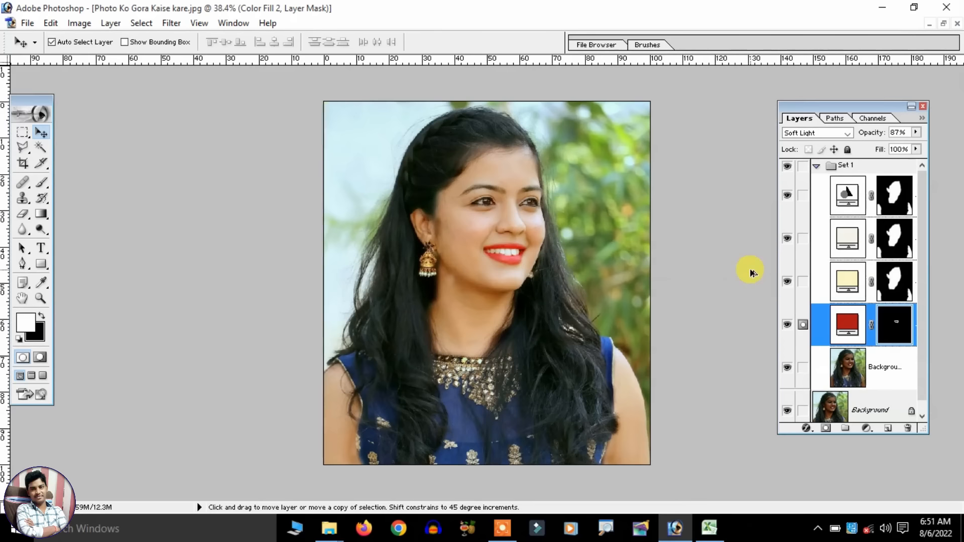
# - Collapse Set 1 and toggle its visibility to compare the original photo with the finished retouch
pyautogui.click(816, 166)
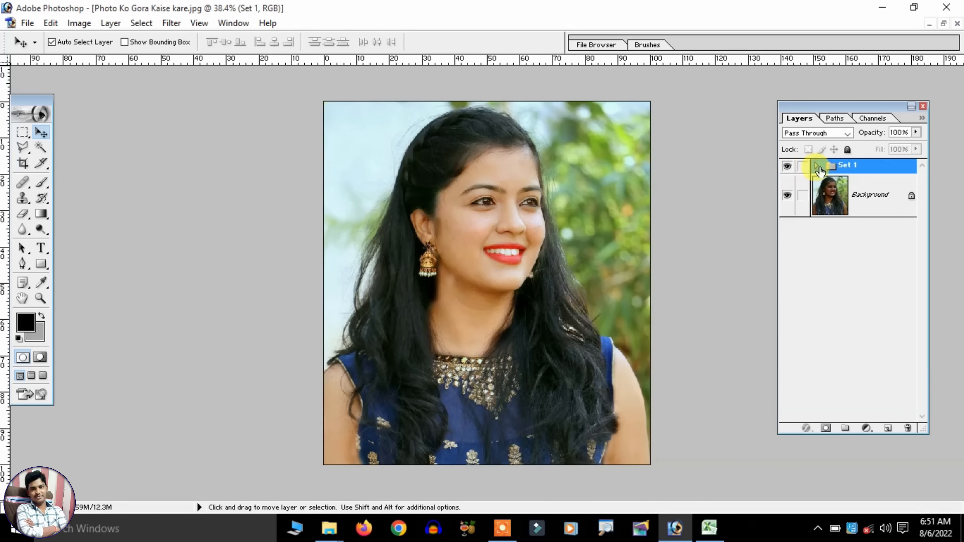
pyautogui.click(788, 167)
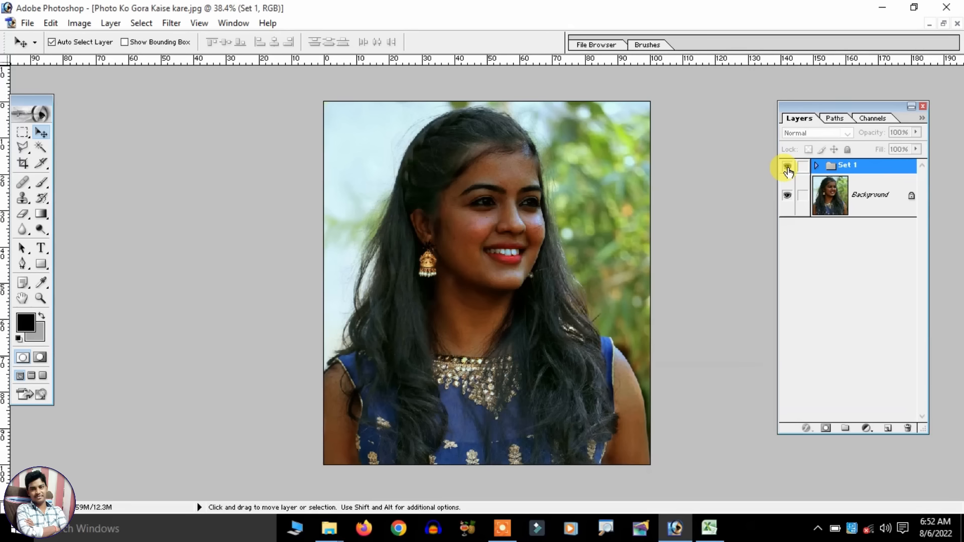
pyautogui.click(787, 168)
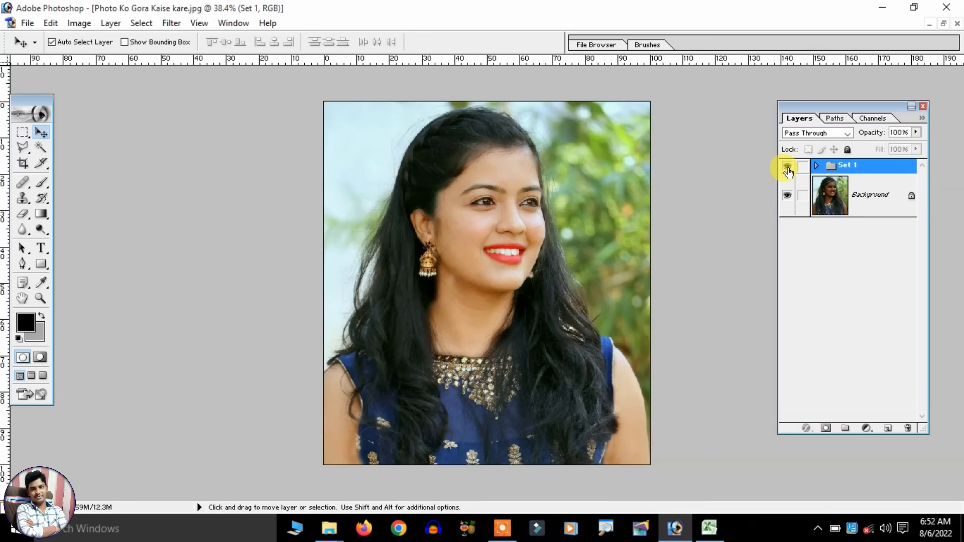
# - Save a JPEG copy of the retouched portrait as "Photo Ko Gora Kaise kare 2" in the original photo's folder
pyautogui.press('shift')
pyautogui.hotkey('ctrl', 'shift', 's')
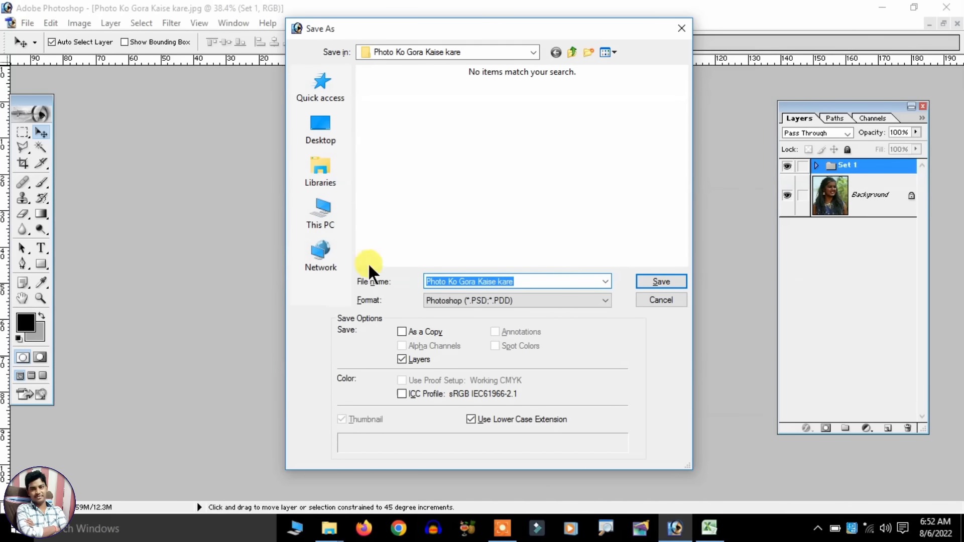
pyautogui.click(444, 301)
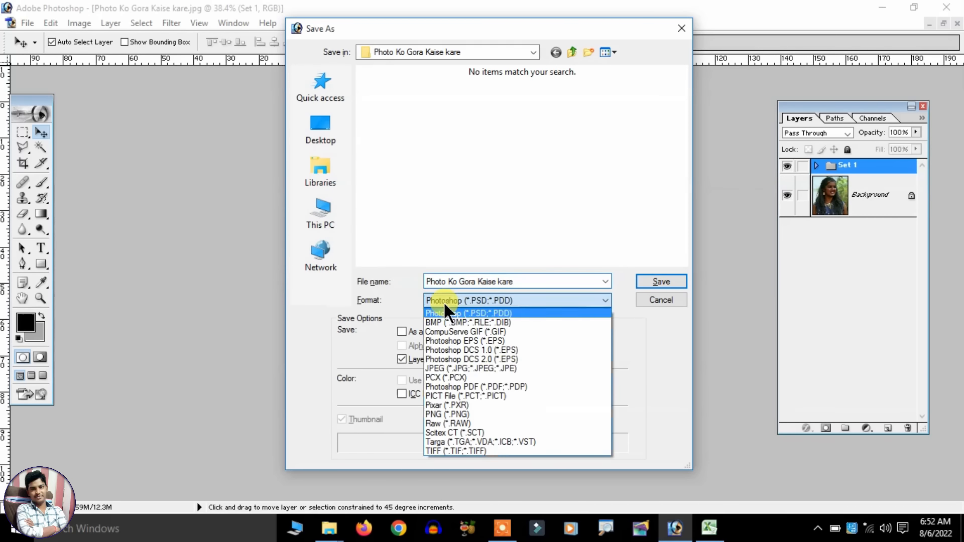
pyautogui.click(504, 369)
pyautogui.click(387, 127)
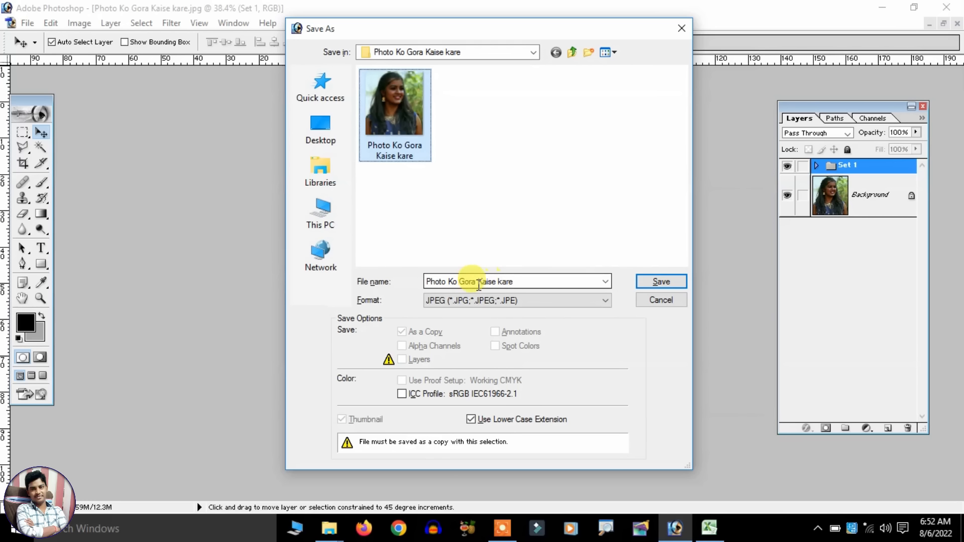
pyautogui.click(520, 283)
pyautogui.write('2')
pyautogui.click(674, 282)
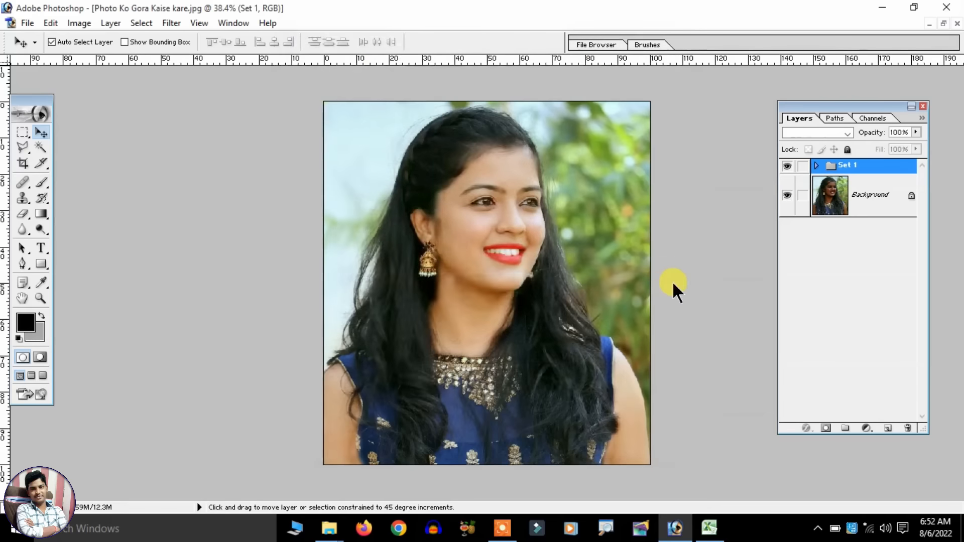
pyautogui.click(590, 166)
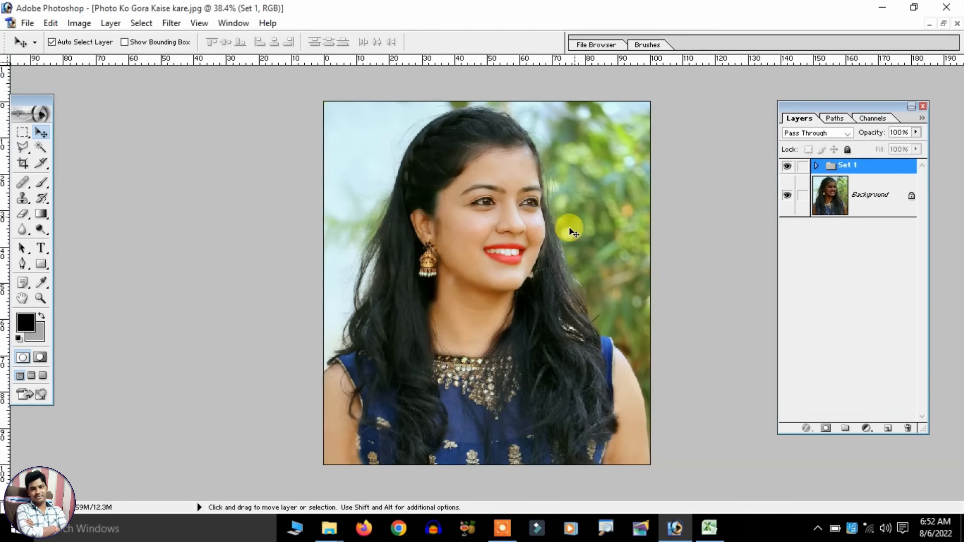
# - Switch to the Photo Ko Gora Kaise kare folder in File Explorer to view the saved copy beside the original
pyautogui.moveTo(343, 534)
pyautogui.click(391, 491)
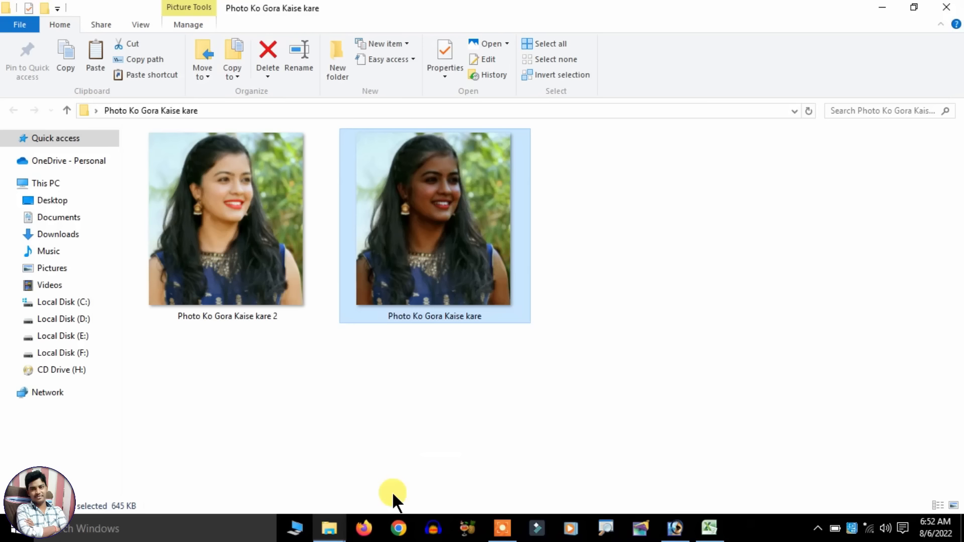